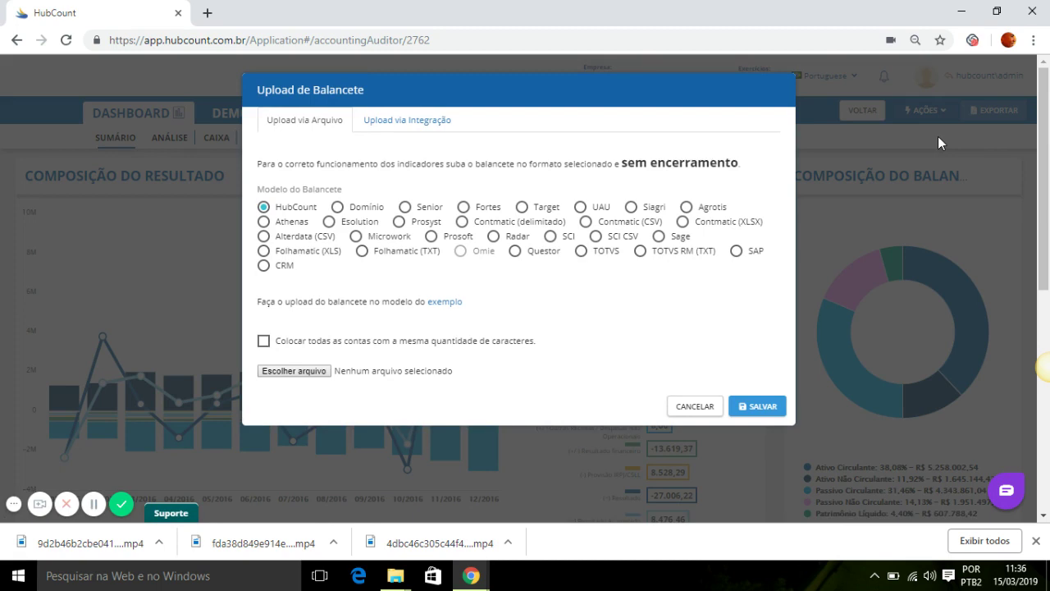
# - View the Domínio model's requirements in the trial balance upload dialog and cancel the upload
pyautogui.click(338, 207)
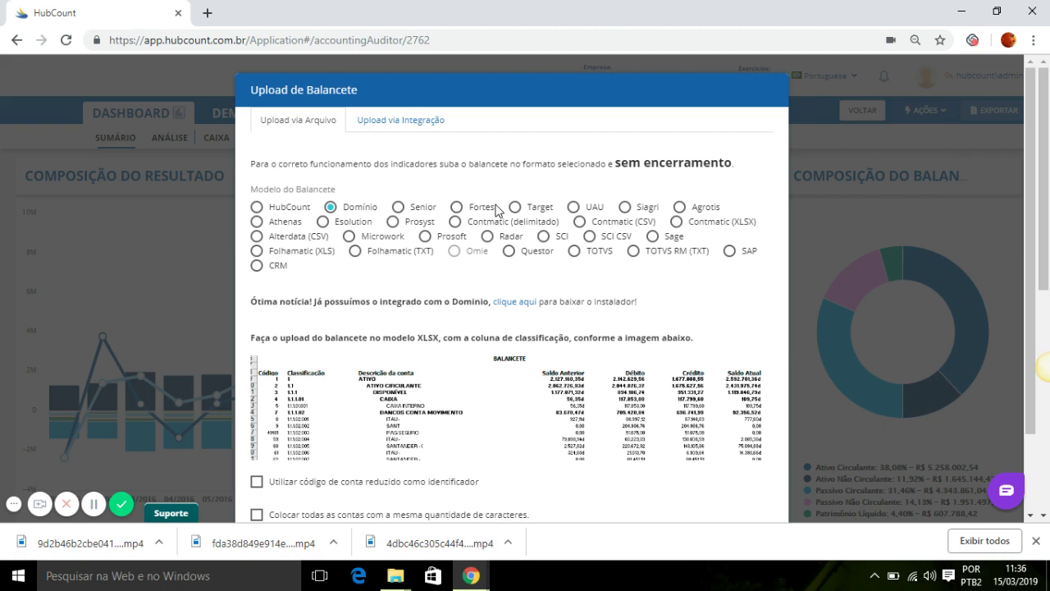
pyautogui.scroll(-2, 555, 355)
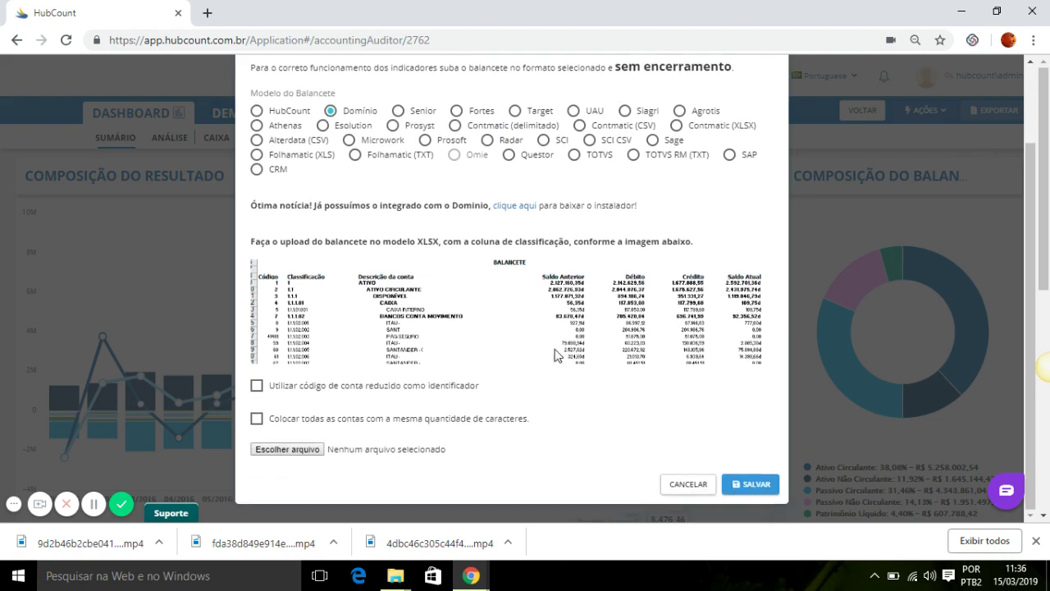
pyautogui.click(684, 485)
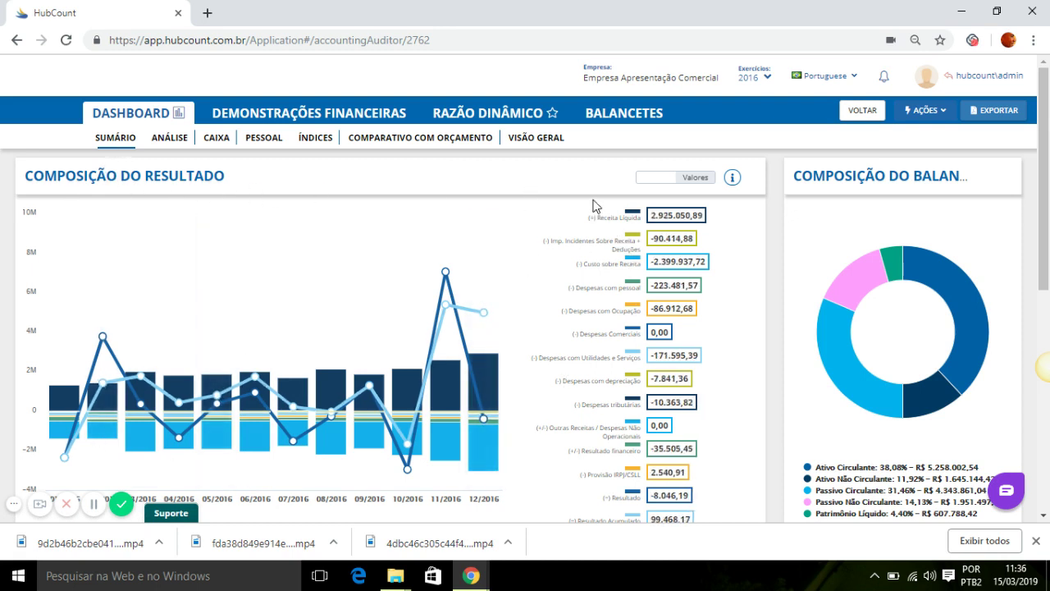
# - Show the result composition as a percentage of revenue and compare the Comparativo chart by Despesas tributárias
pyautogui.click(661, 179)
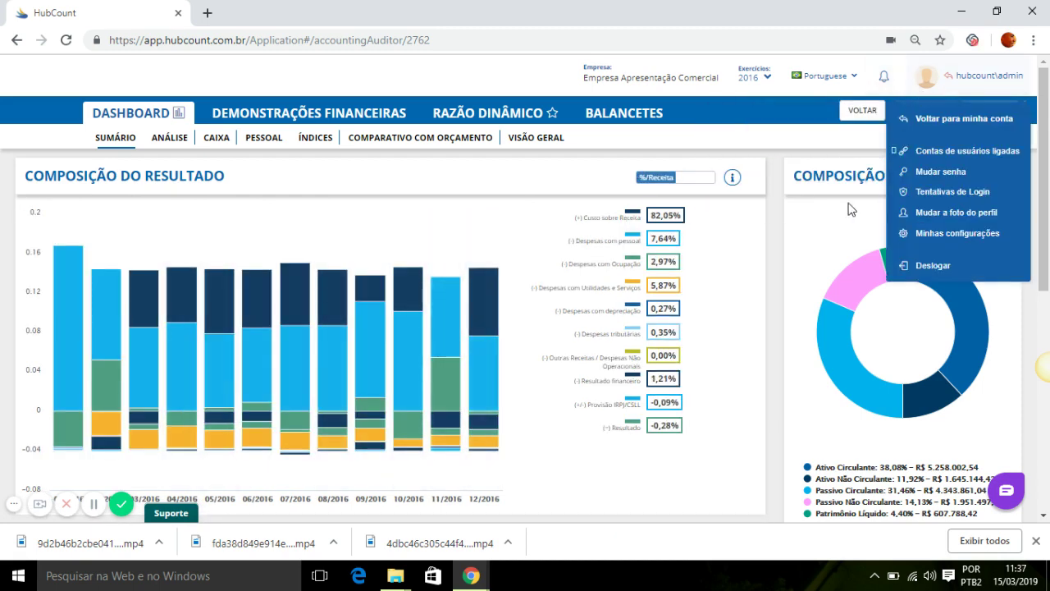
pyautogui.scroll(-4, 836, 215)
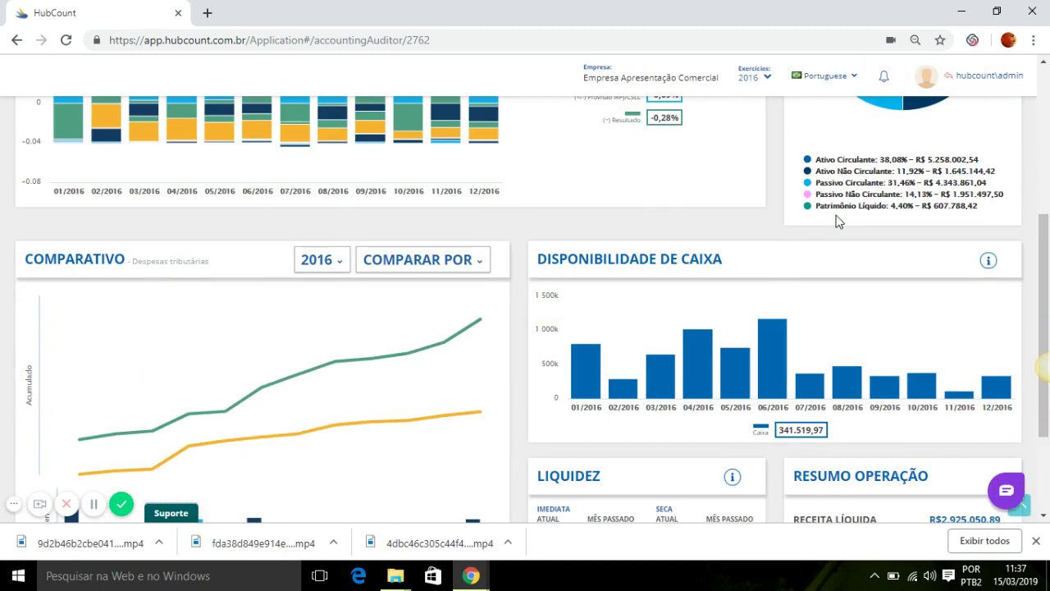
pyautogui.scroll(-1, 136, 287)
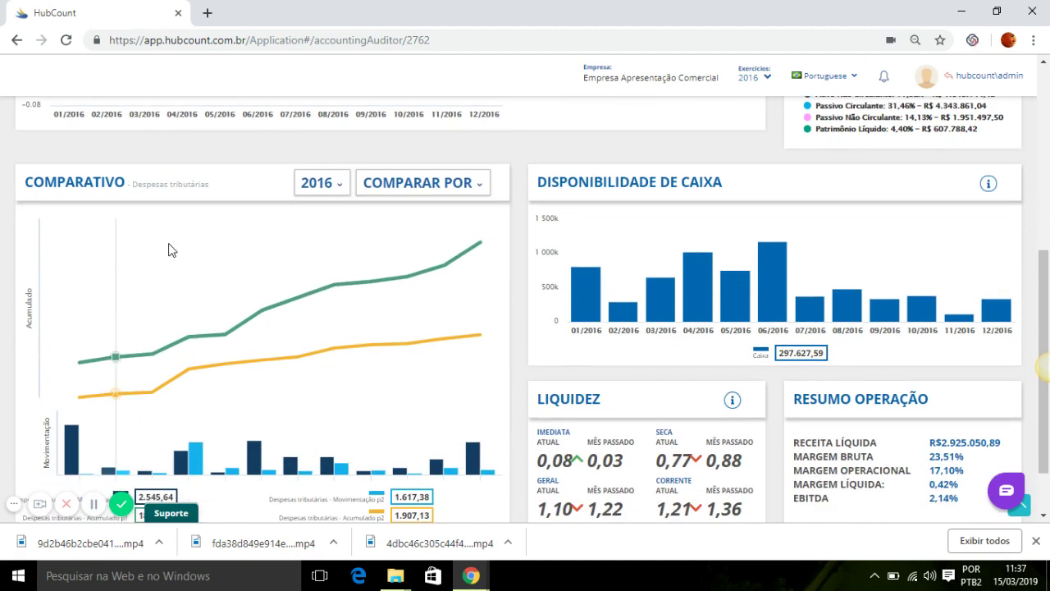
pyautogui.click(459, 189)
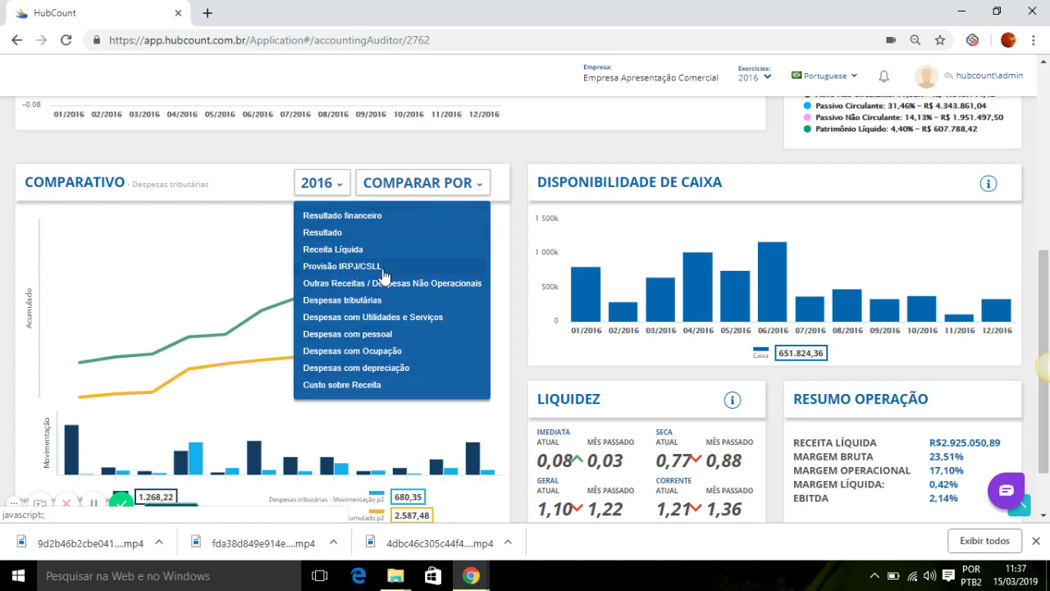
pyautogui.click(361, 301)
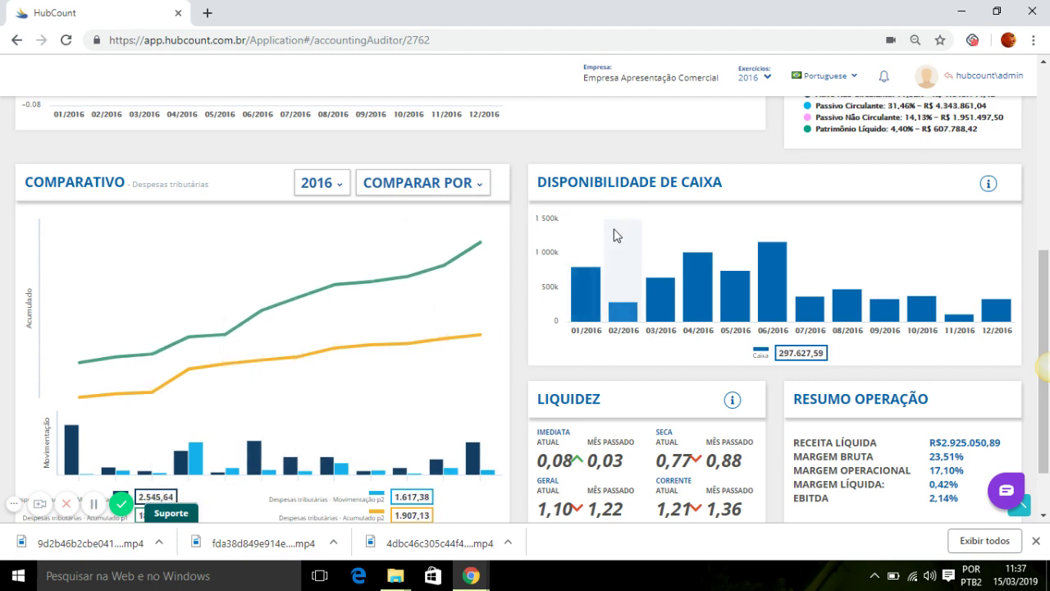
pyautogui.scroll(-1, 616, 410)
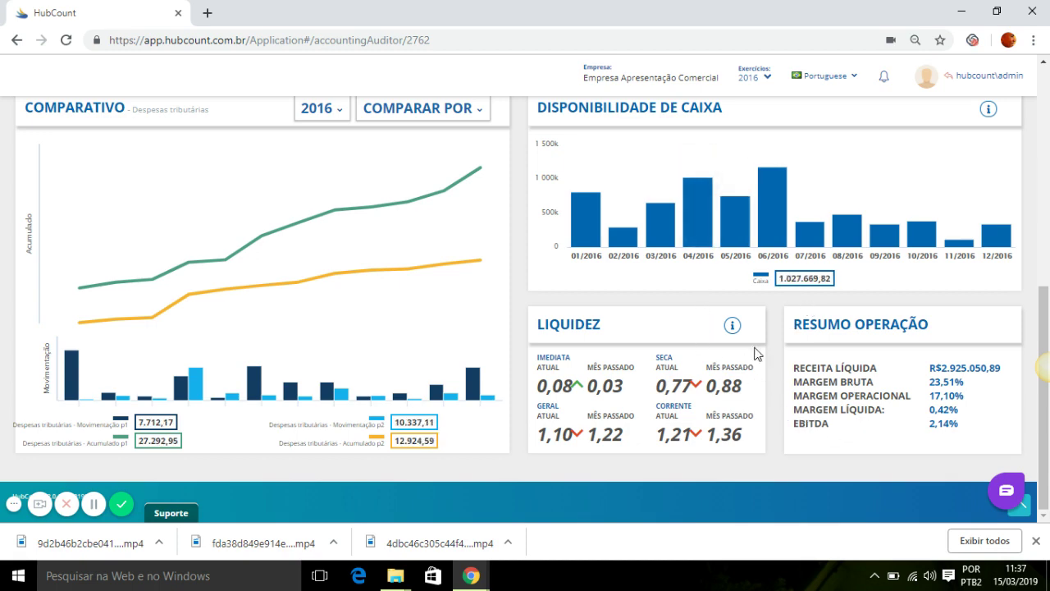
# - Open the Análise dashboard and examine its EBITDA, expense, revenue composition and sales tax charts
pyautogui.scroll(6, 754, 353)
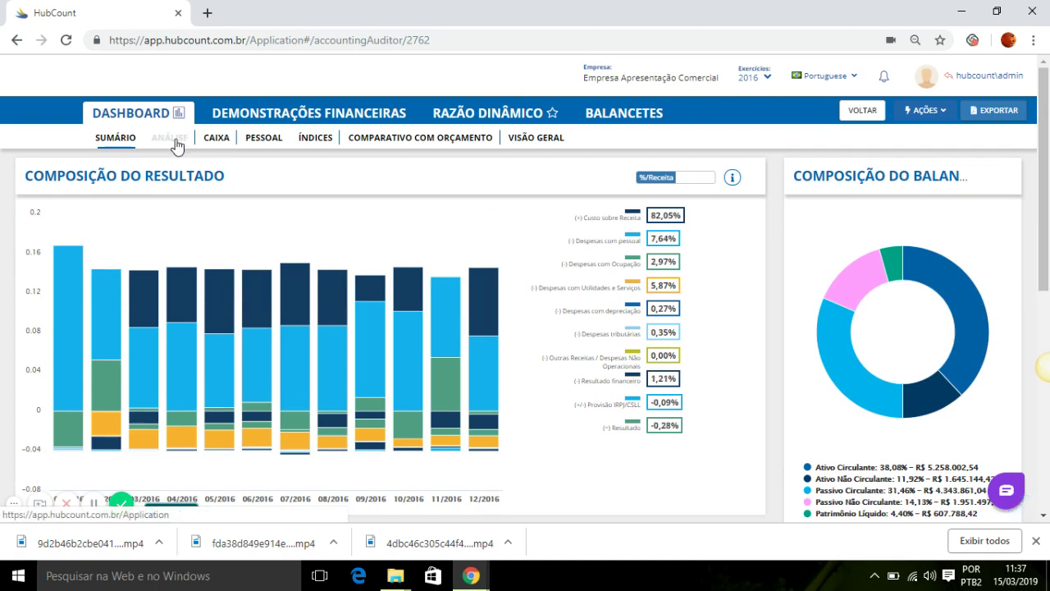
pyautogui.click(174, 139)
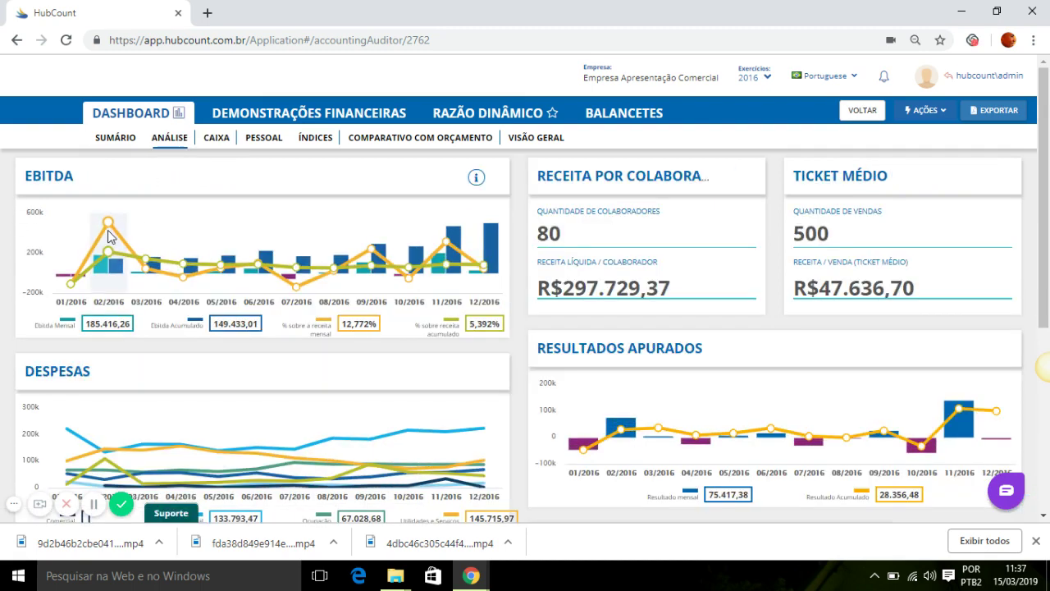
pyautogui.scroll(-2, 166, 369)
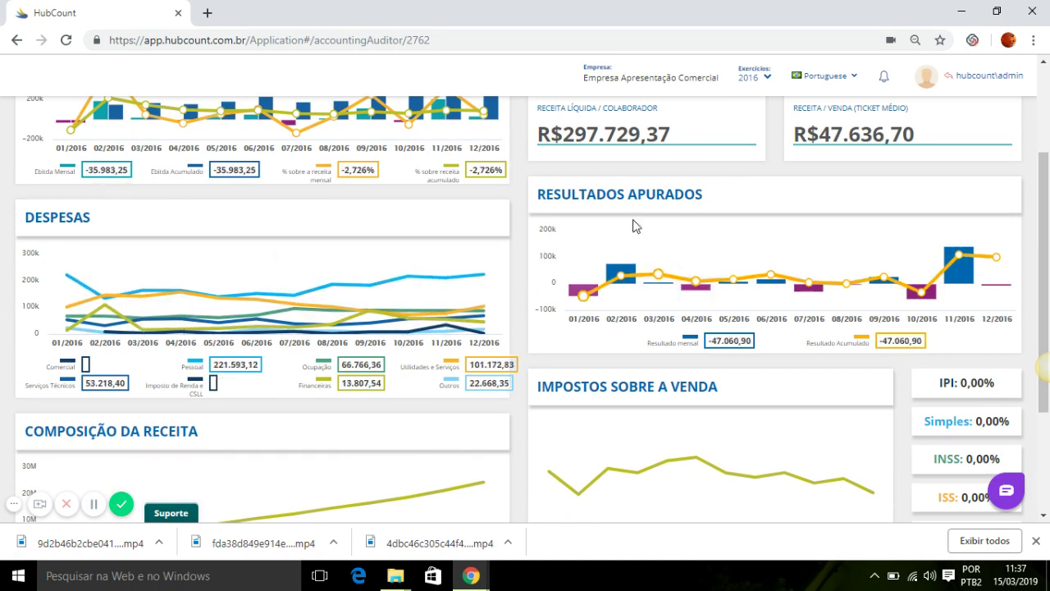
pyautogui.scroll(-2, 621, 251)
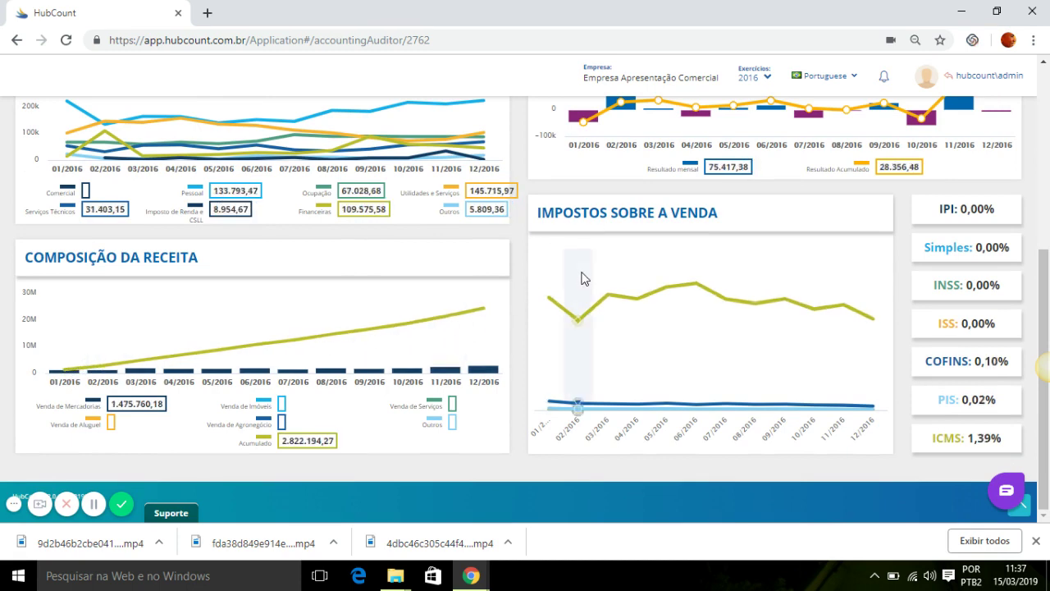
# - Set the number of employees to 120 and the number of sales to 900 on the Análise dashboard
pyautogui.scroll(4, 857, 321)
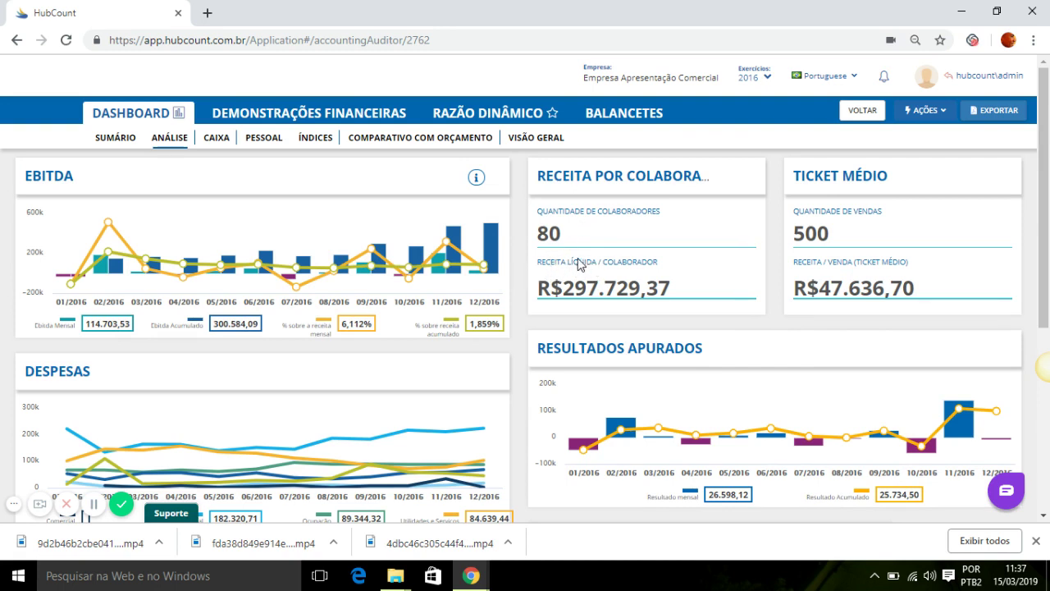
pyautogui.moveTo(581, 238); pyautogui.dragTo(522, 233)
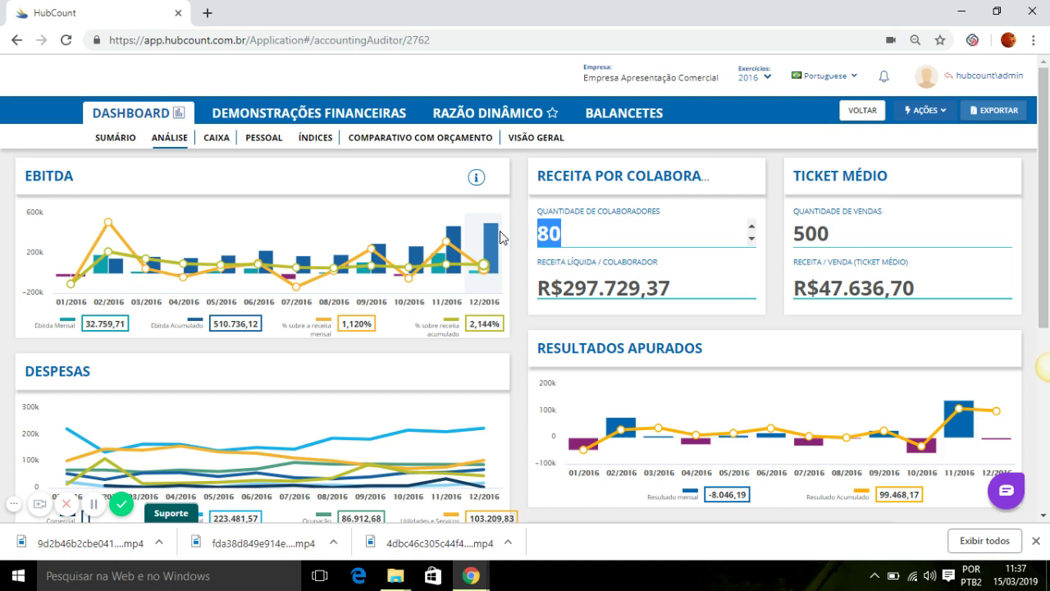
pyautogui.write('120')
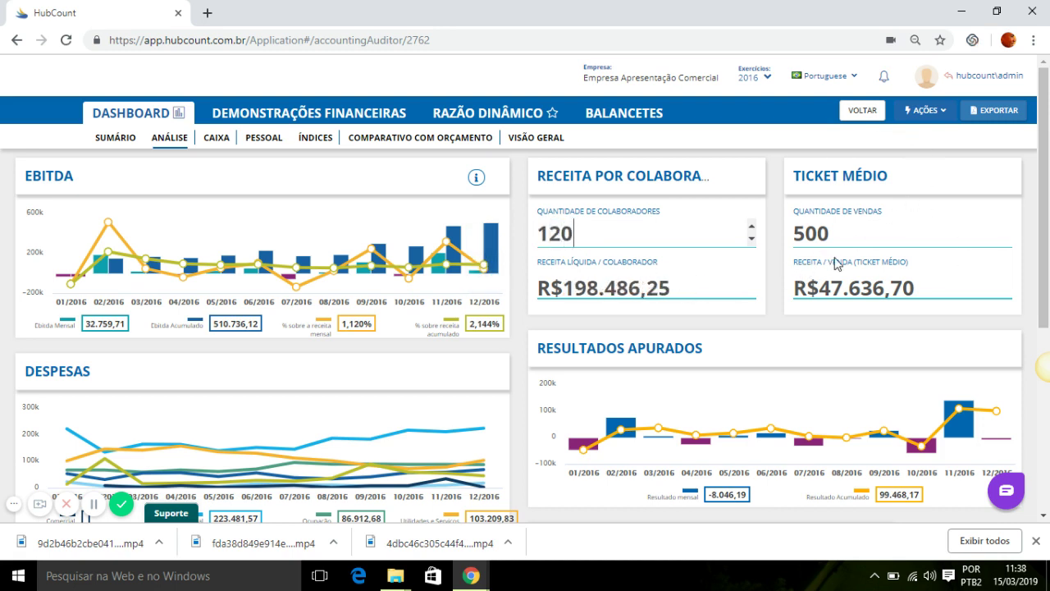
pyautogui.moveTo(835, 234); pyautogui.dragTo(768, 235)
pyautogui.write('900')
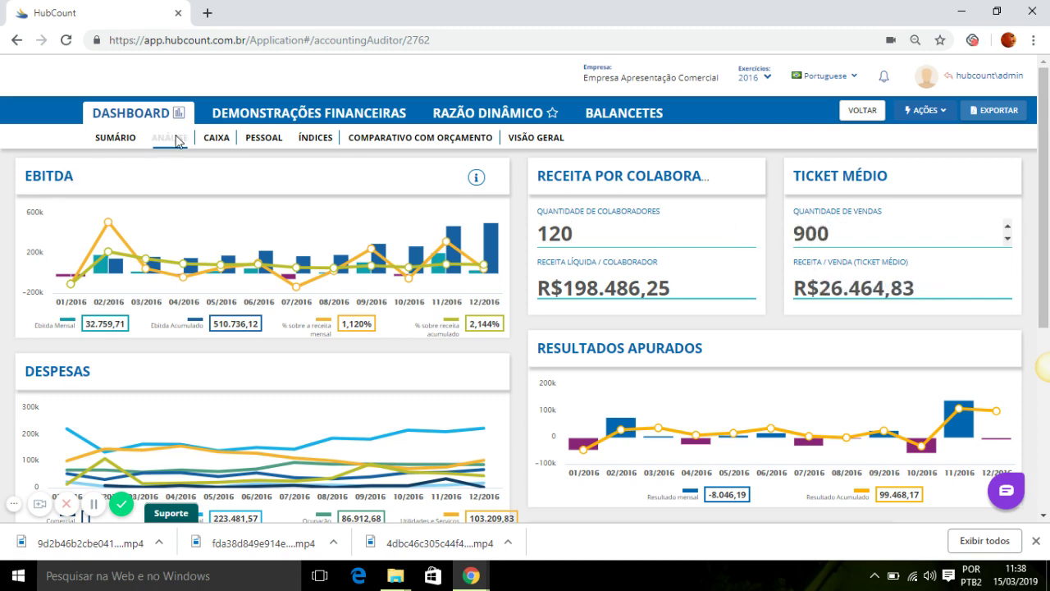
# - Open the Caixa dashboard and change the Ciclo Financeiro chart to Ciclo Operacional
pyautogui.click(207, 138)
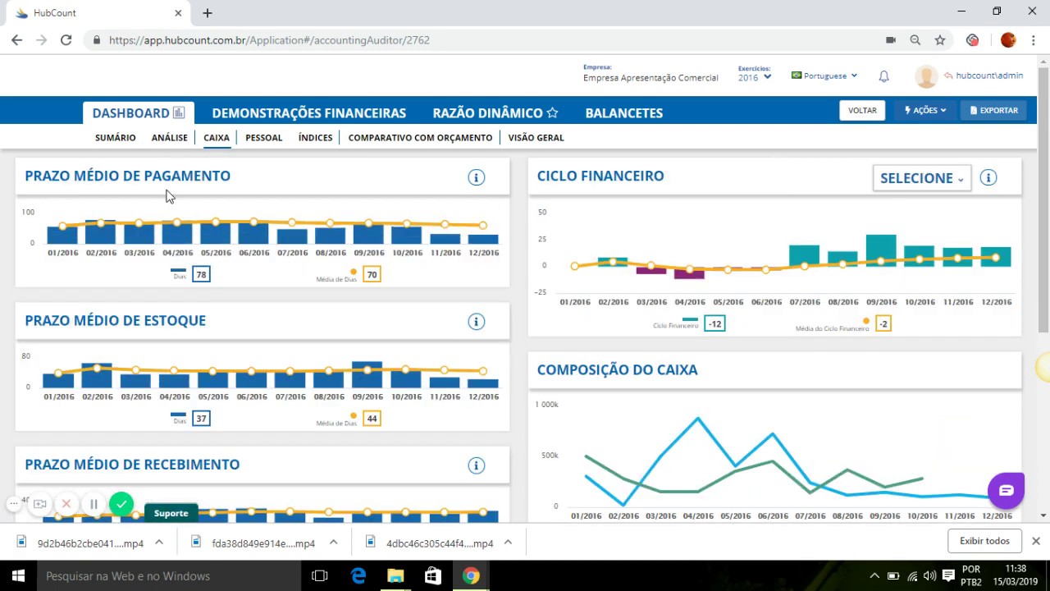
pyautogui.scroll(-1, 164, 435)
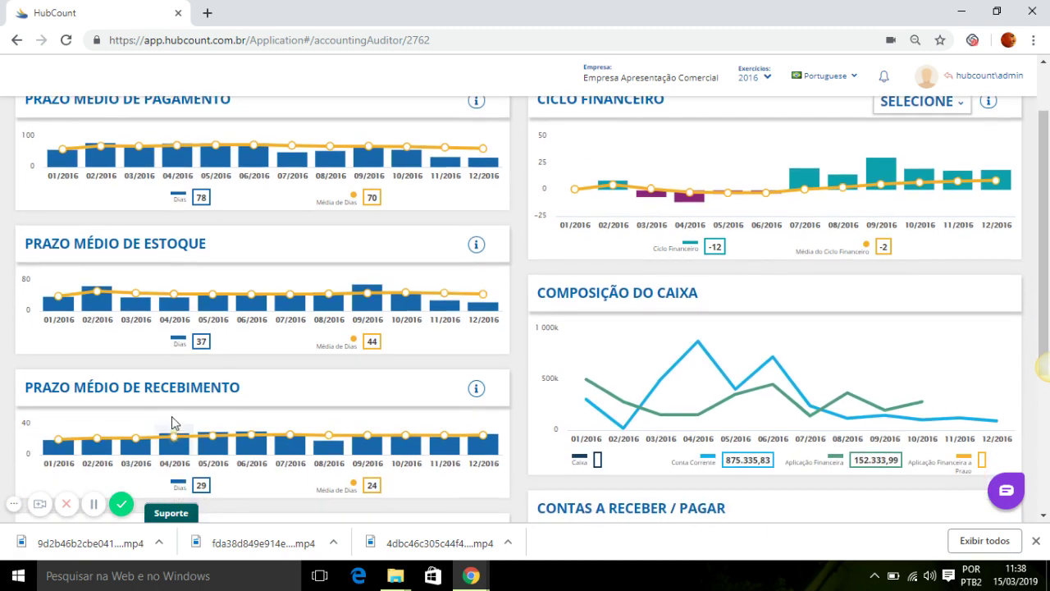
pyautogui.scroll(1, 190, 408)
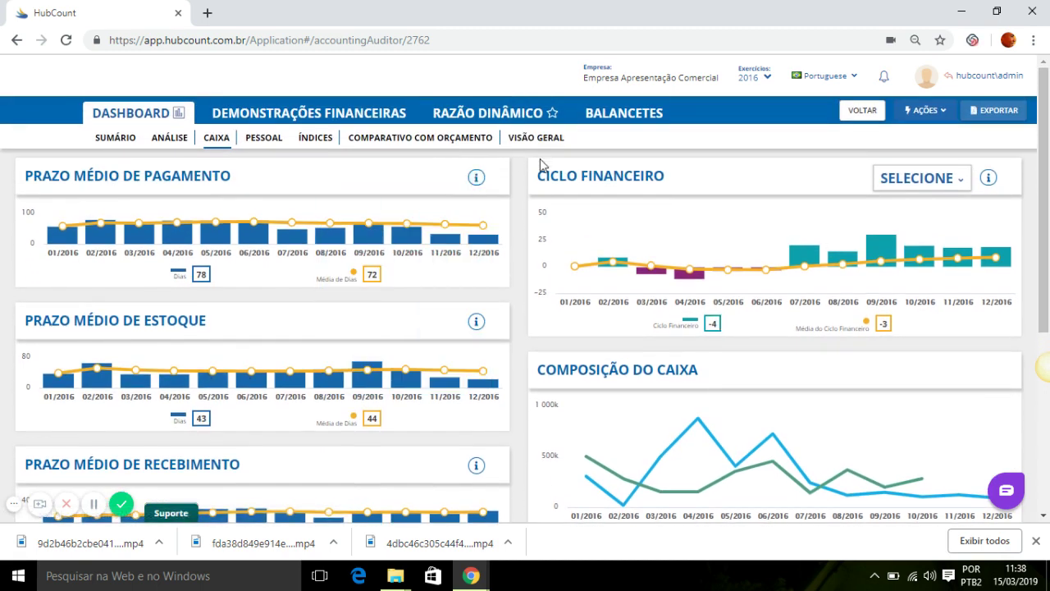
pyautogui.click(958, 181)
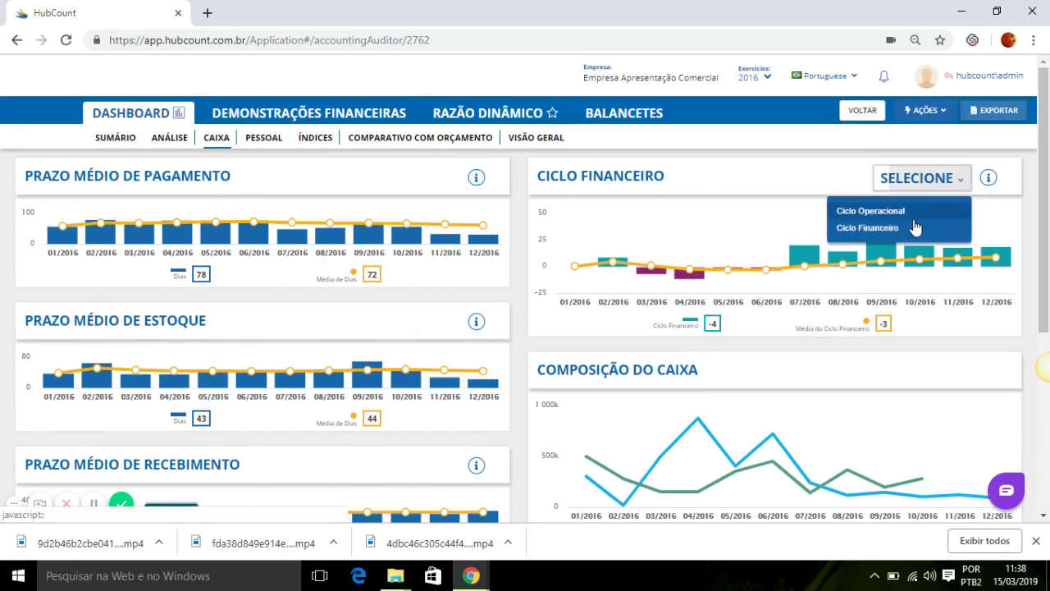
pyautogui.click(905, 214)
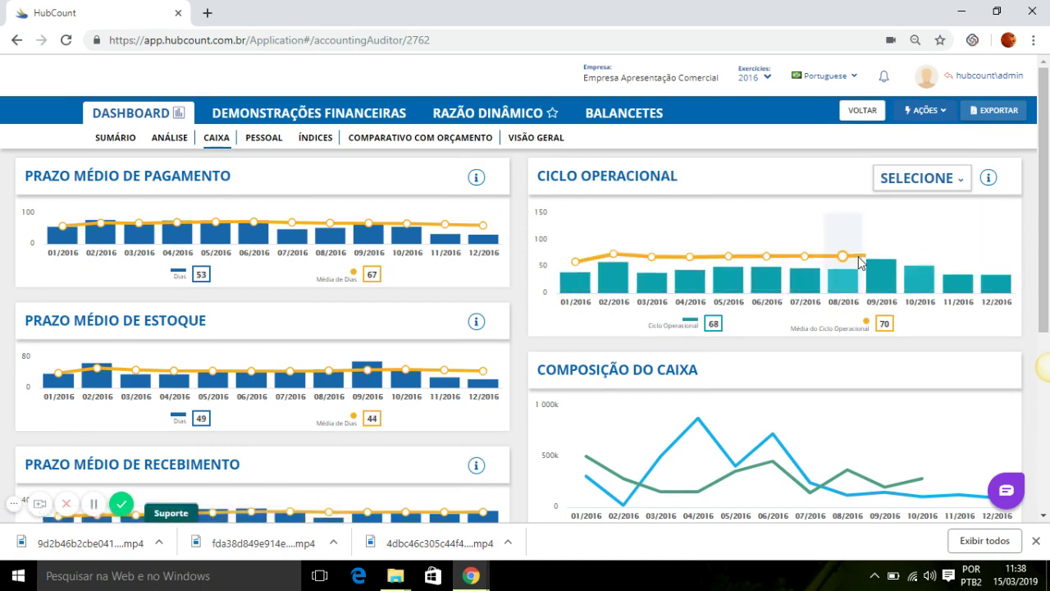
# - Examine the Caixa dashboard's cash composition, loans and financing, and accounts receivable and payable charts
pyautogui.scroll(-1, 855, 262)
pyautogui.scroll(-1, 856, 262)
pyautogui.scroll(-2, 648, 321)
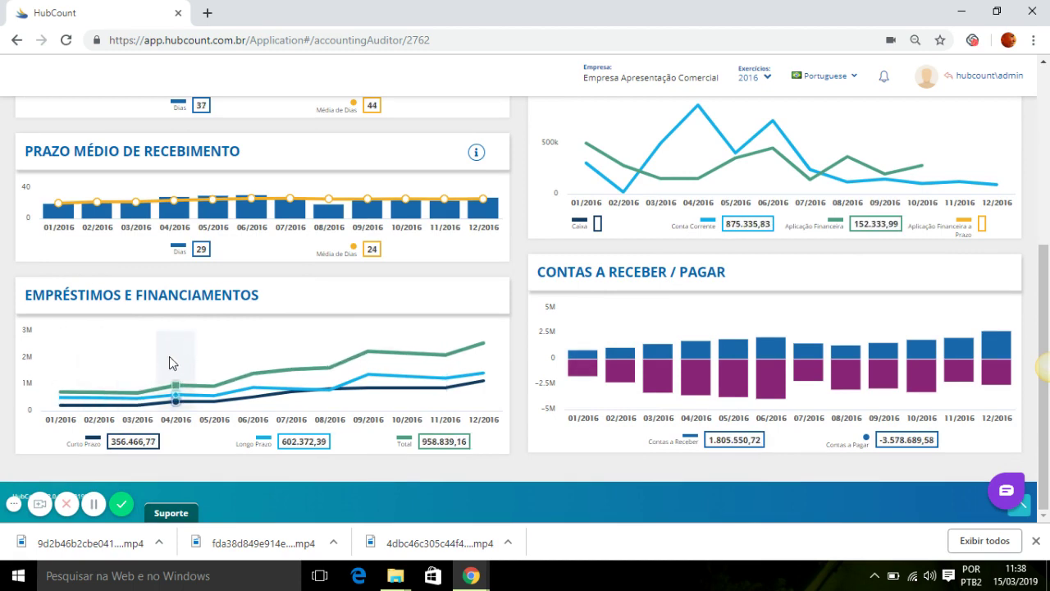
# - Open the Pessoal dashboard and set the salary under Custo Final do Salário to R$ 3.000,00
pyautogui.scroll(4, 295, 215)
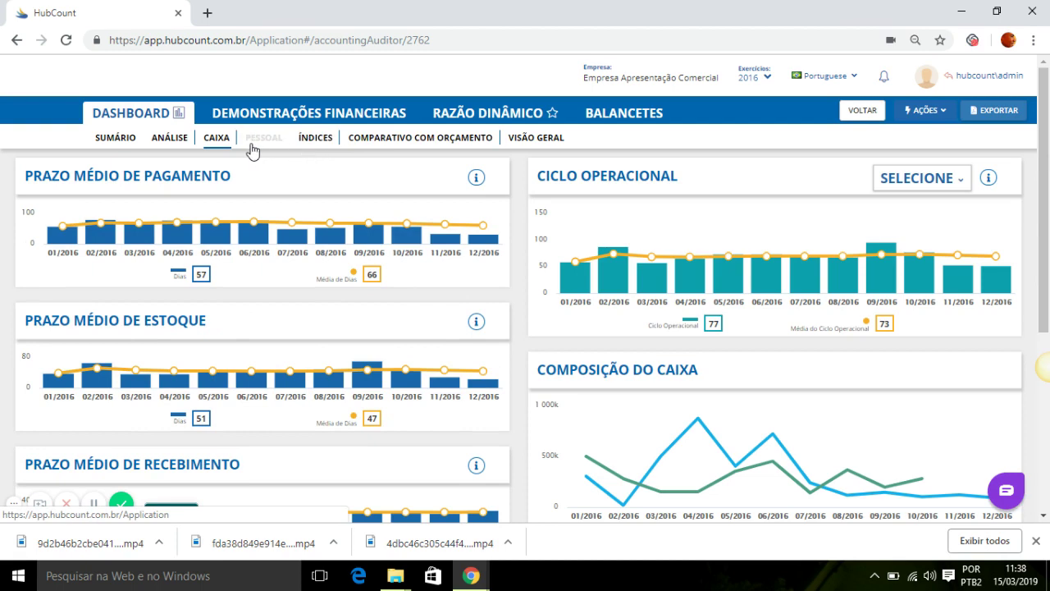
pyautogui.click(259, 141)
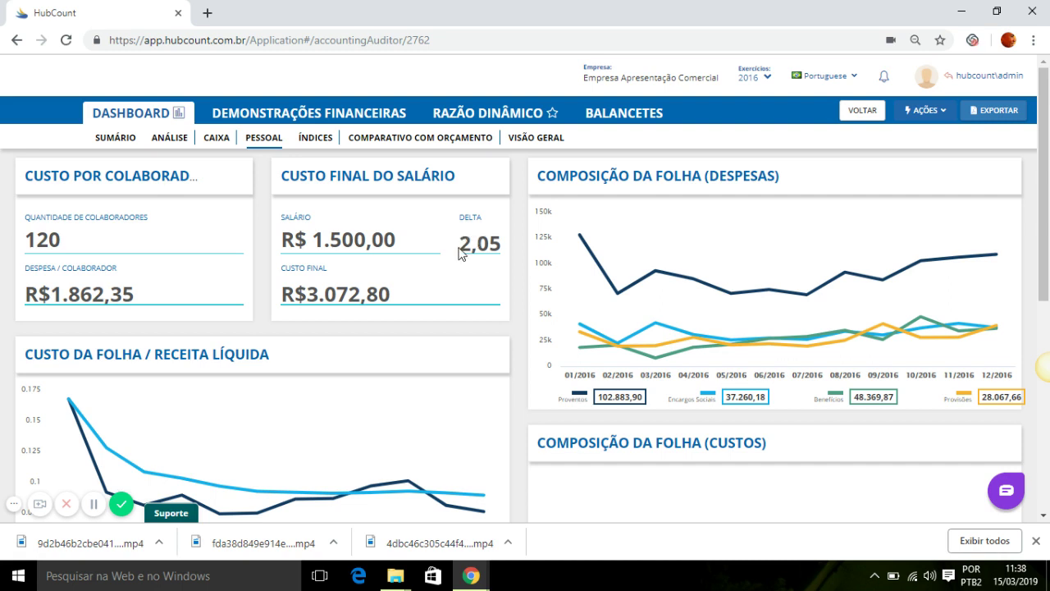
pyautogui.moveTo(466, 244); pyautogui.dragTo(504, 244)
pyautogui.click(477, 224)
pyautogui.moveTo(397, 239); pyautogui.dragTo(291, 243)
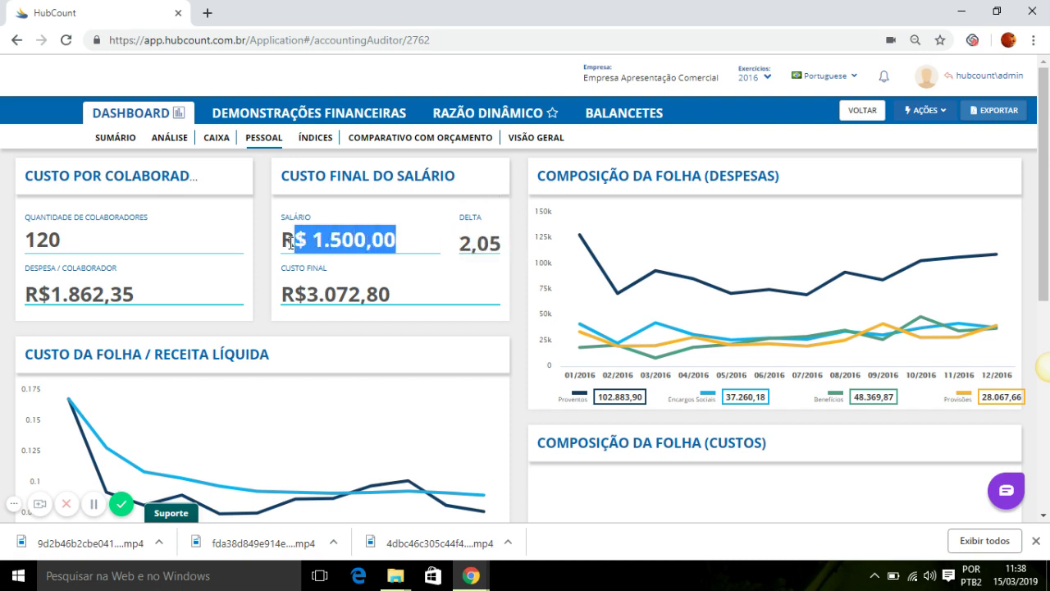
pyautogui.write('3.000,0')
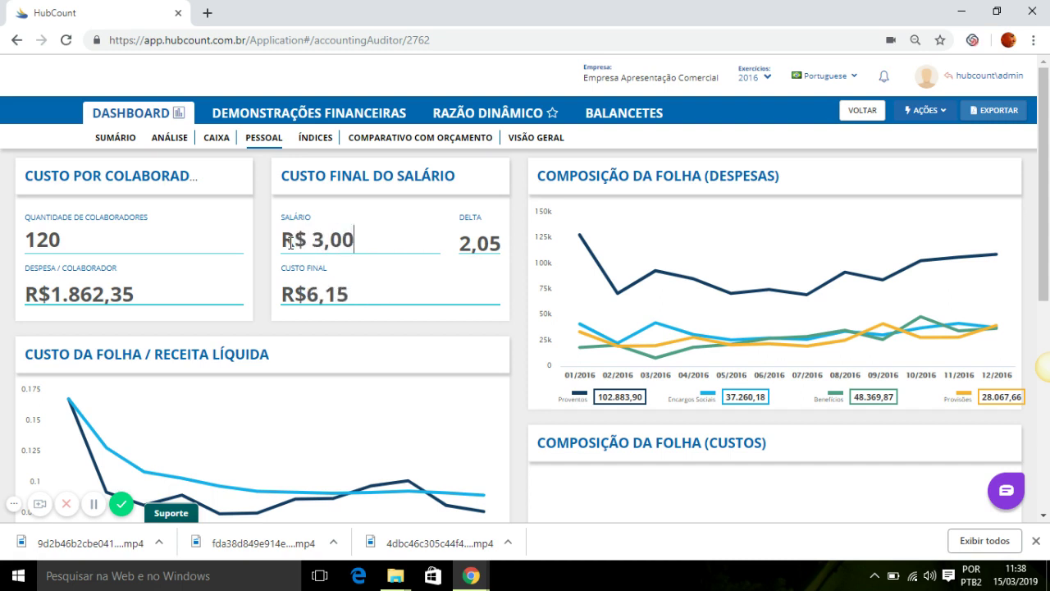
pyautogui.write('0')
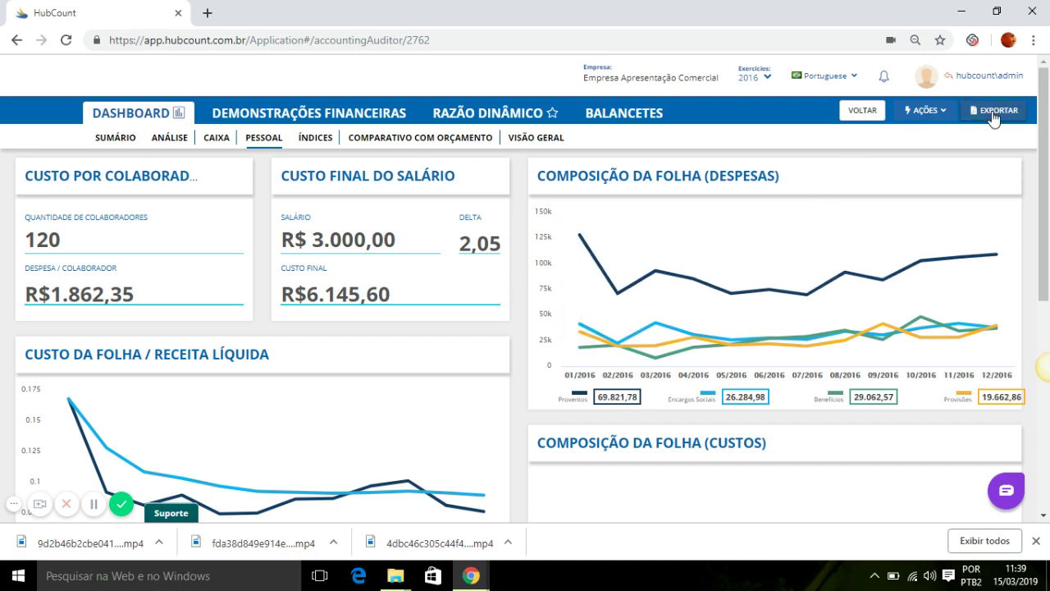
# - Examine the Pessoal dashboard's payroll composition, payroll cost to net revenue and labor obligations charts
pyautogui.moveTo(1017, 82)
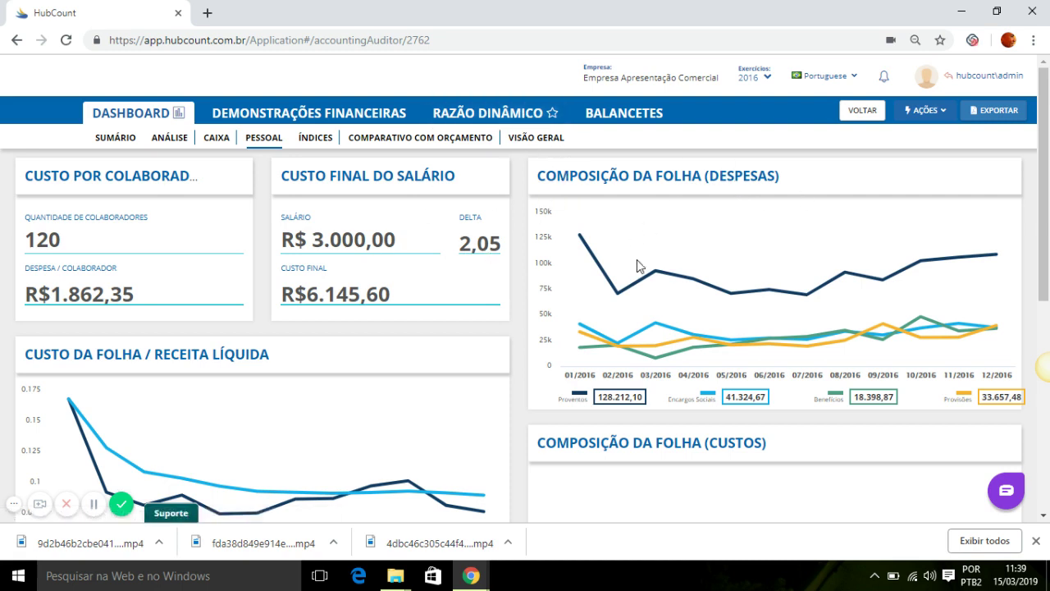
pyautogui.scroll(-3, 771, 249)
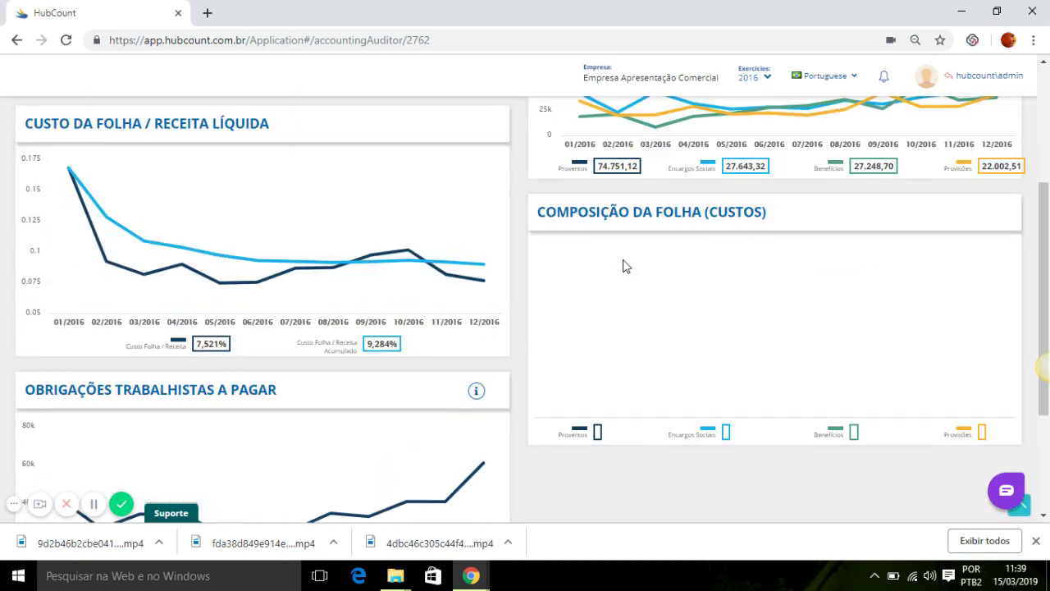
pyautogui.scroll(3, 750, 269)
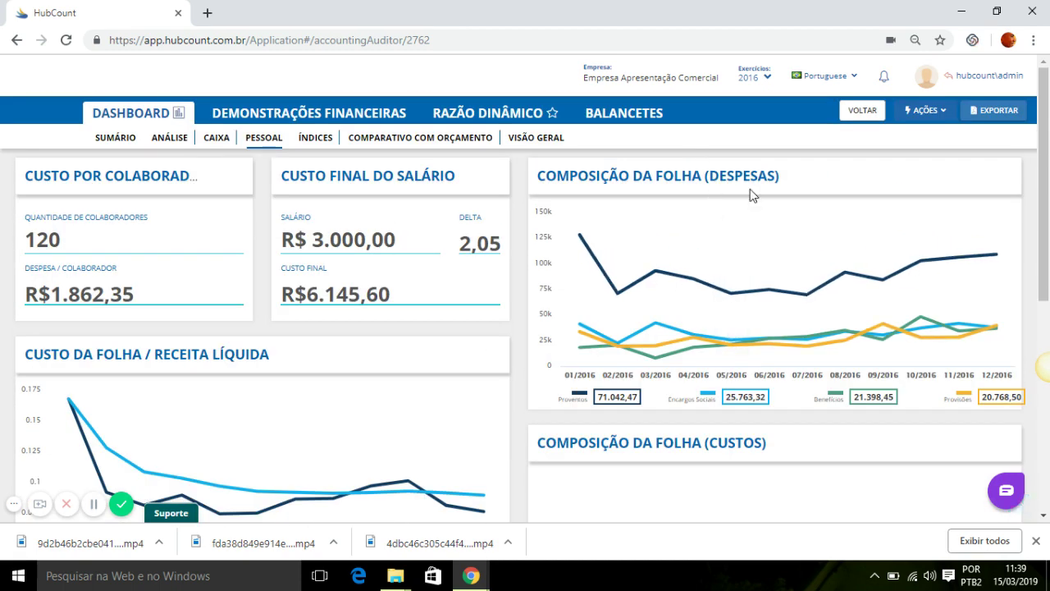
pyautogui.scroll(-3, 780, 393)
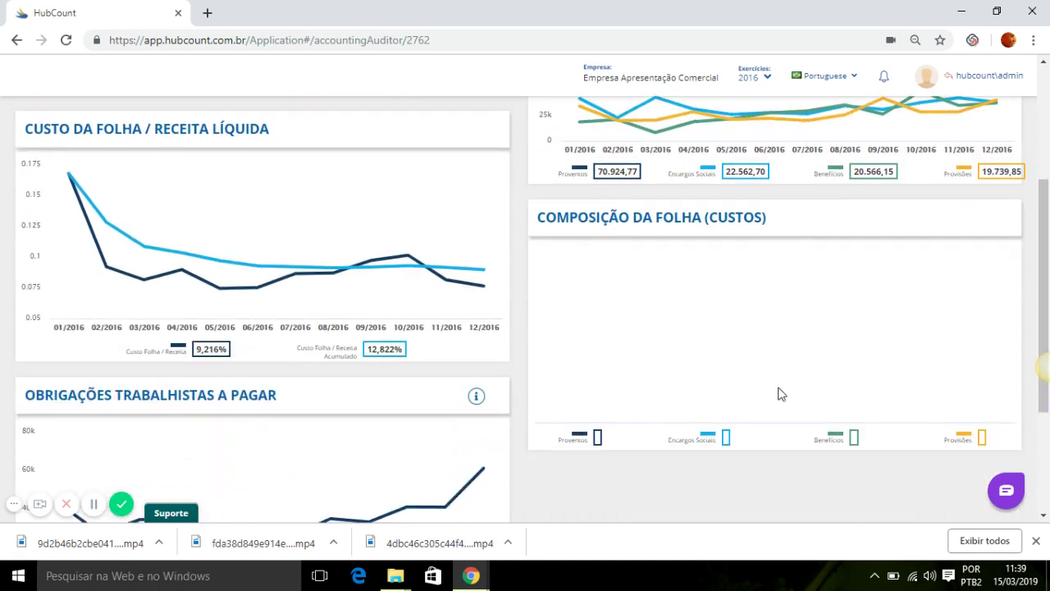
pyautogui.scroll(3, 758, 322)
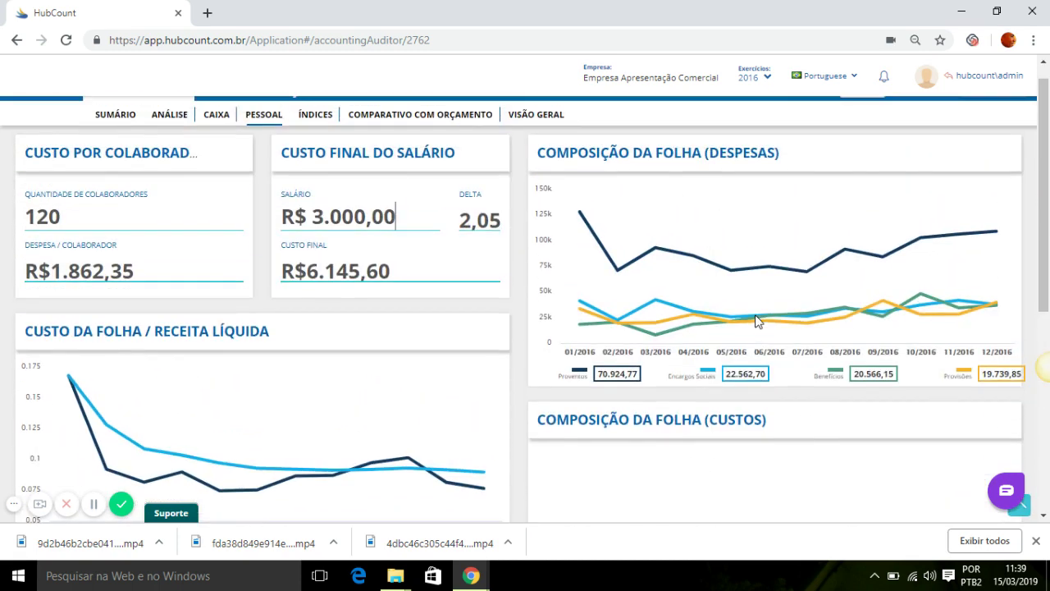
pyautogui.scroll(-2, 82, 253)
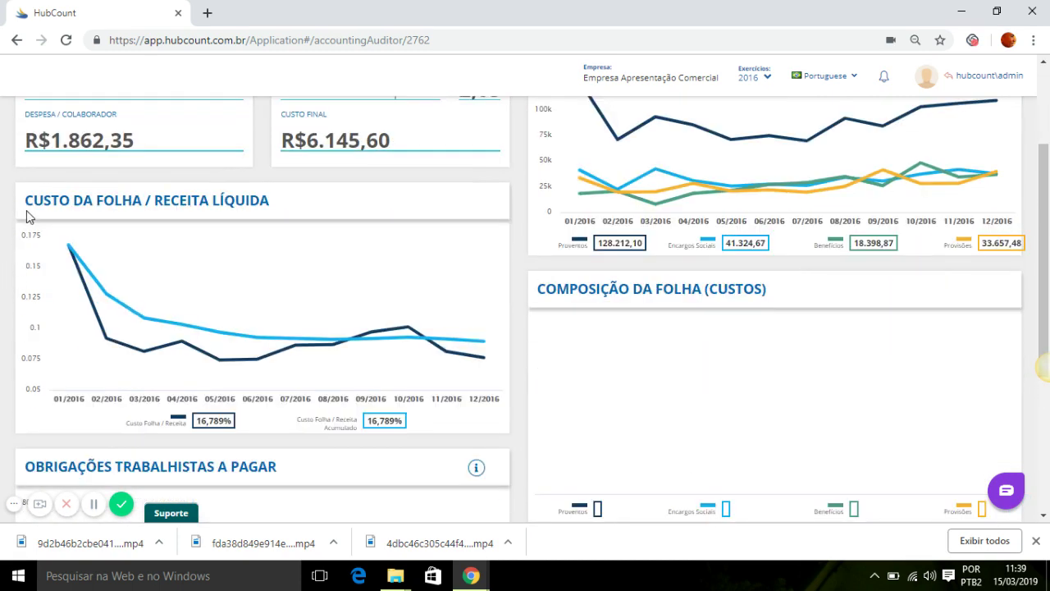
pyautogui.scroll(-3, 441, 212)
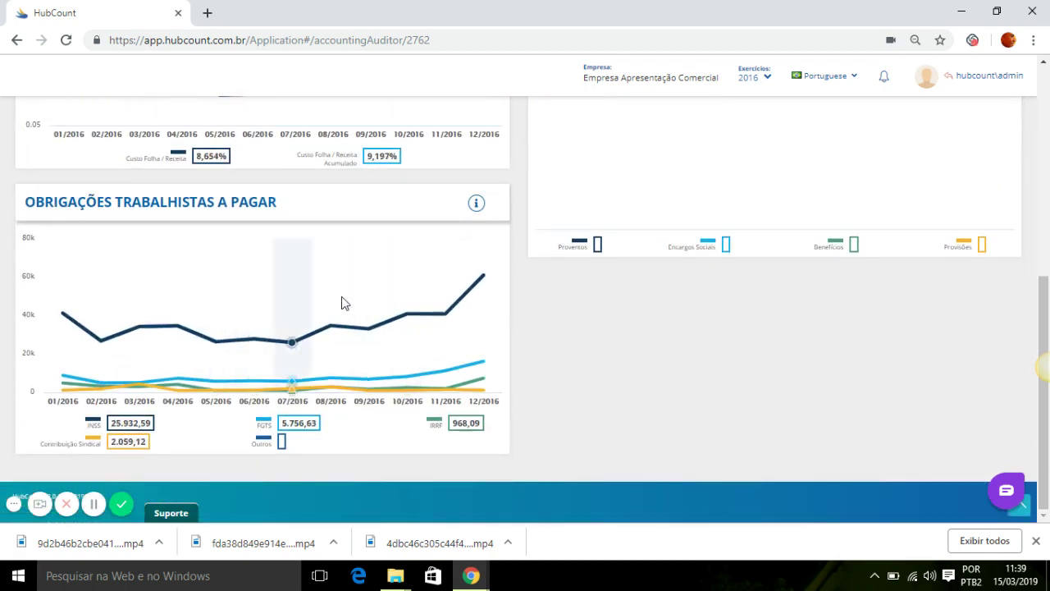
# - Open the Índices dashboard and examine its charts, including the explanation of Necessidade de Capital de Giro and the Graus de Alavancagem
pyautogui.scroll(10, 347, 293)
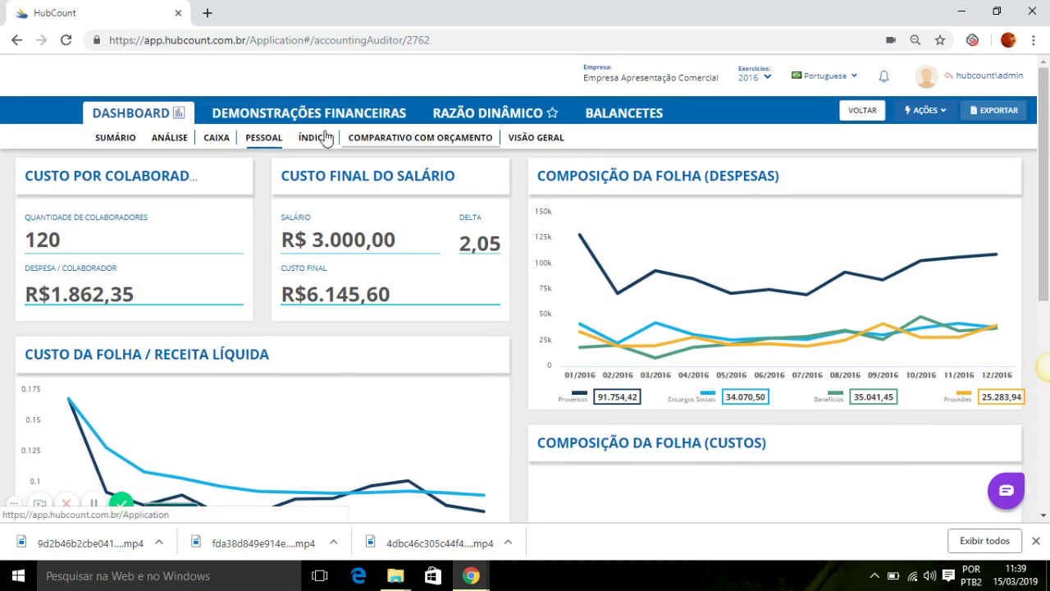
pyautogui.click(313, 137)
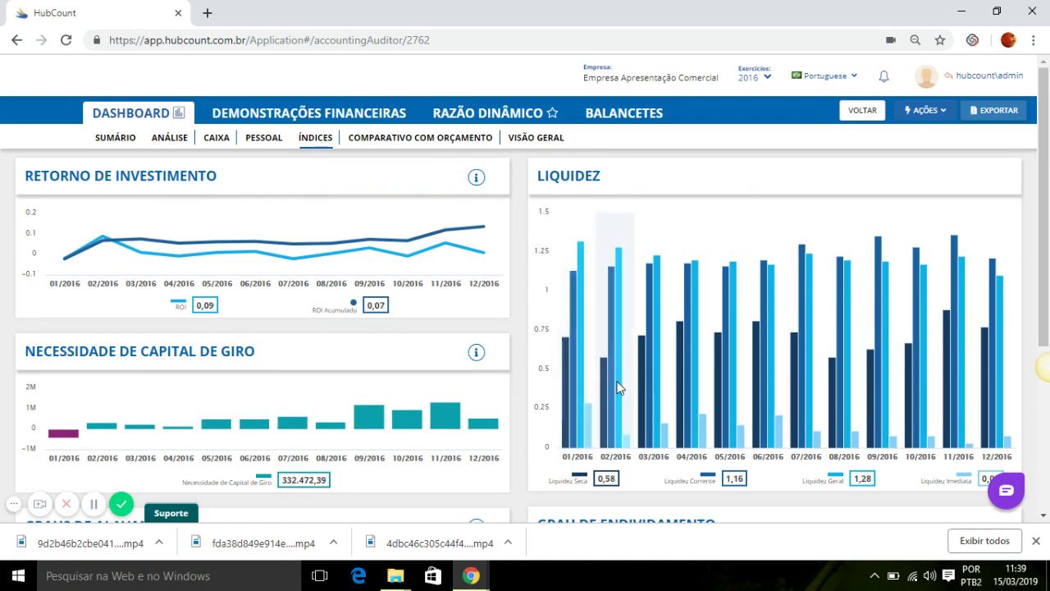
pyautogui.scroll(-2, 405, 370)
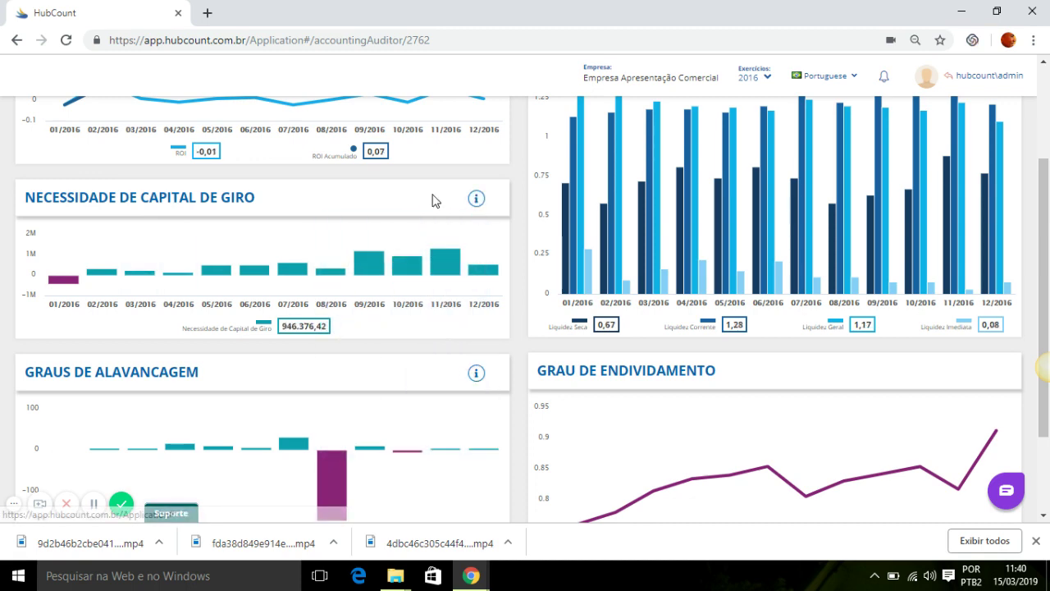
pyautogui.moveTo(477, 199)
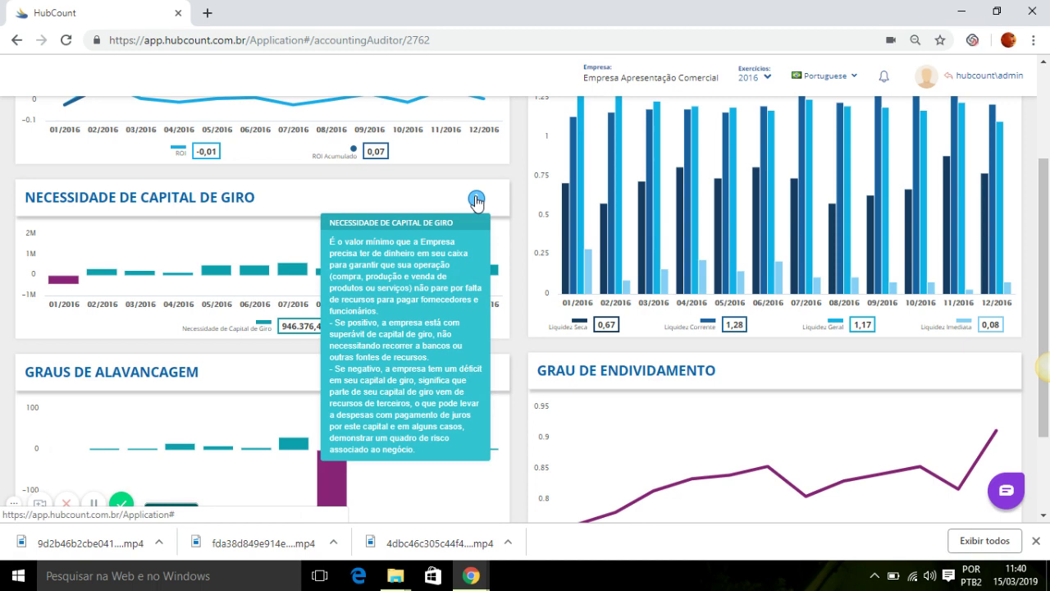
pyautogui.scroll(-3, 476, 200)
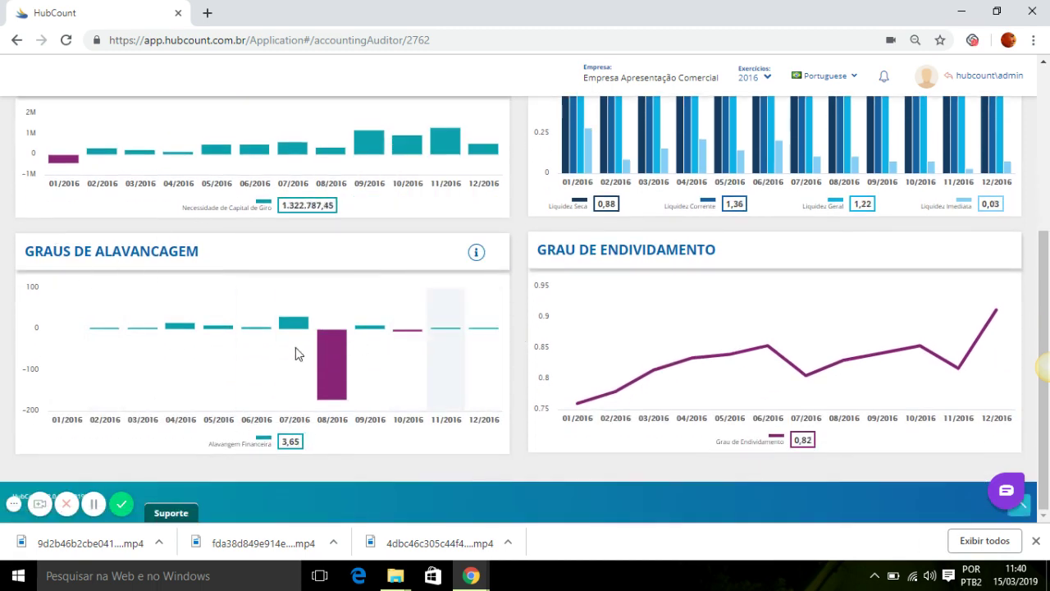
# - Open the Comparativo com Orçamento dashboard and check where the Upload de Orçamento action is offered, without starting an upload
pyautogui.scroll(5, 742, 365)
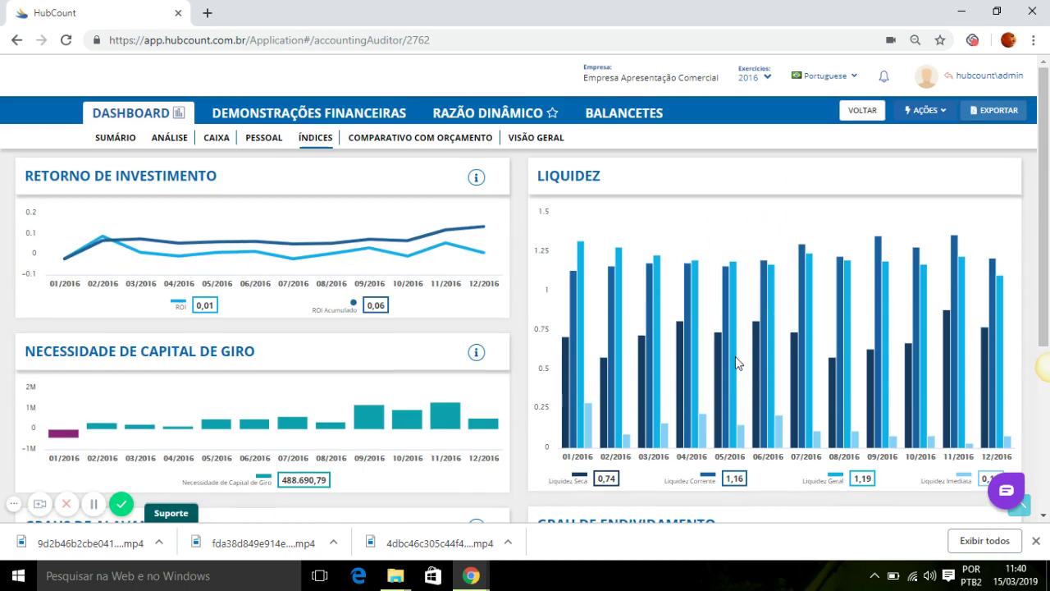
pyautogui.click(423, 139)
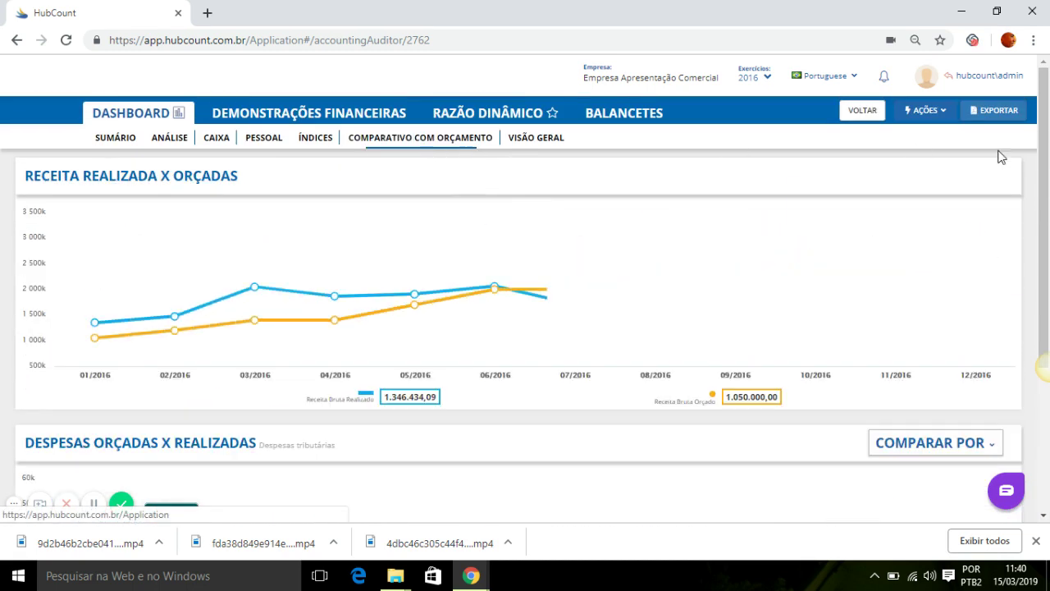
pyautogui.click(914, 115)
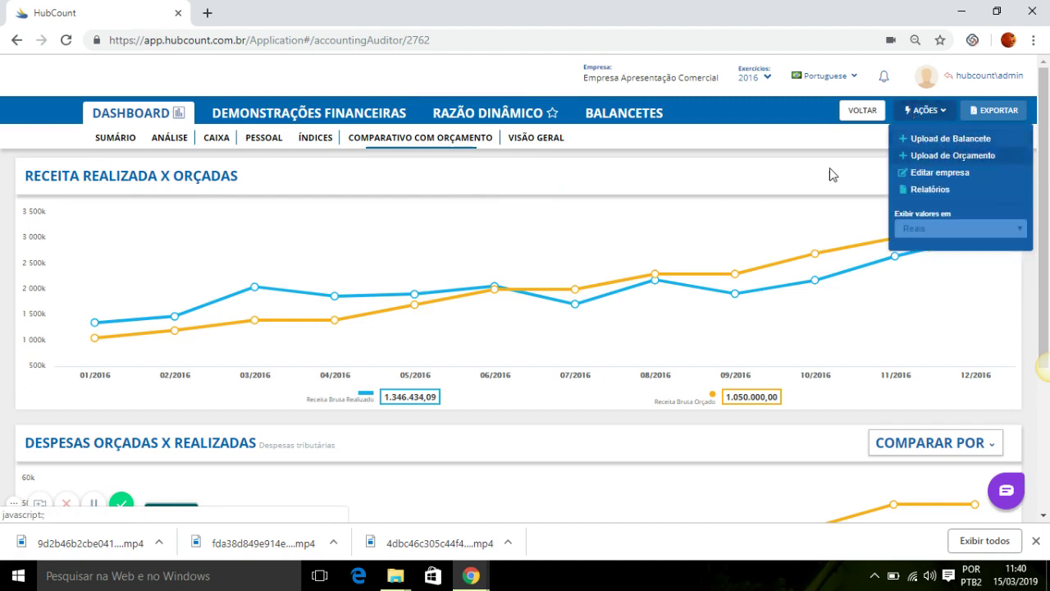
pyautogui.click(574, 222)
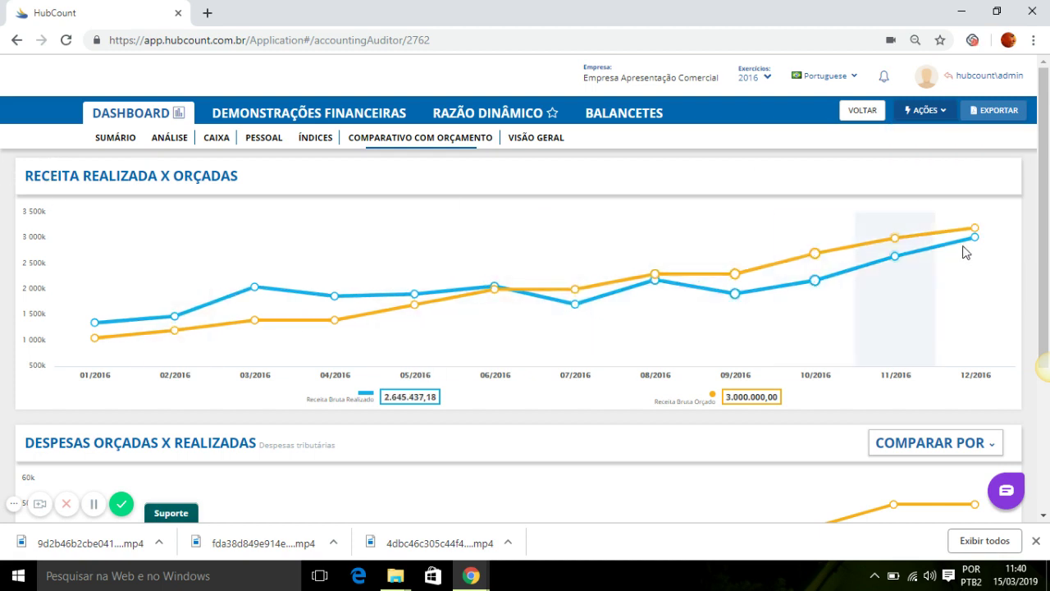
# - Switch the Despesas Orçadas x Realizadas comparison to Despesas com pessoal and back to Despesas tributárias
pyautogui.scroll(-3, 973, 257)
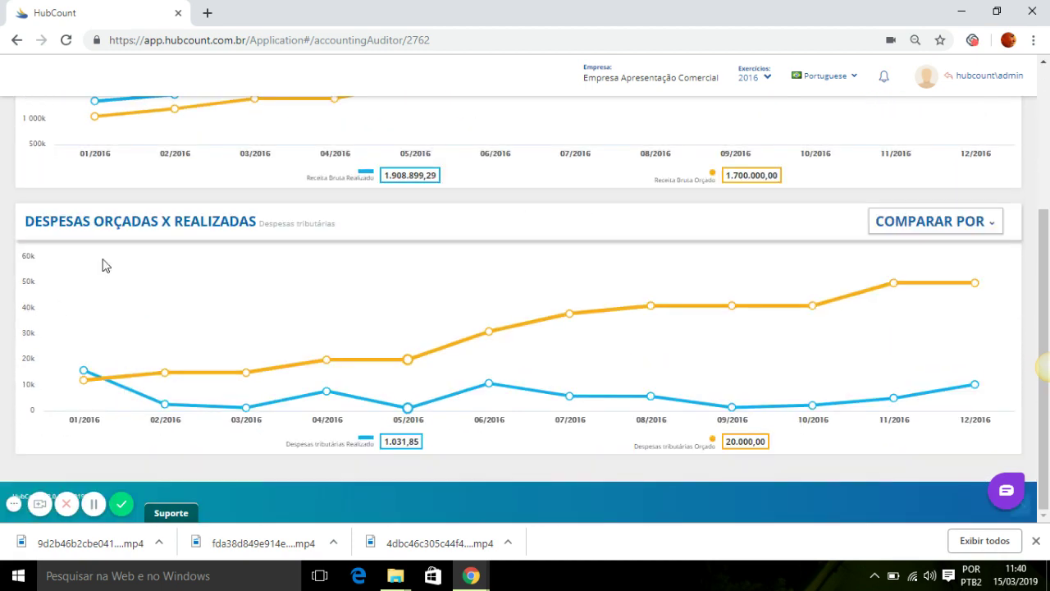
pyautogui.click(1000, 223)
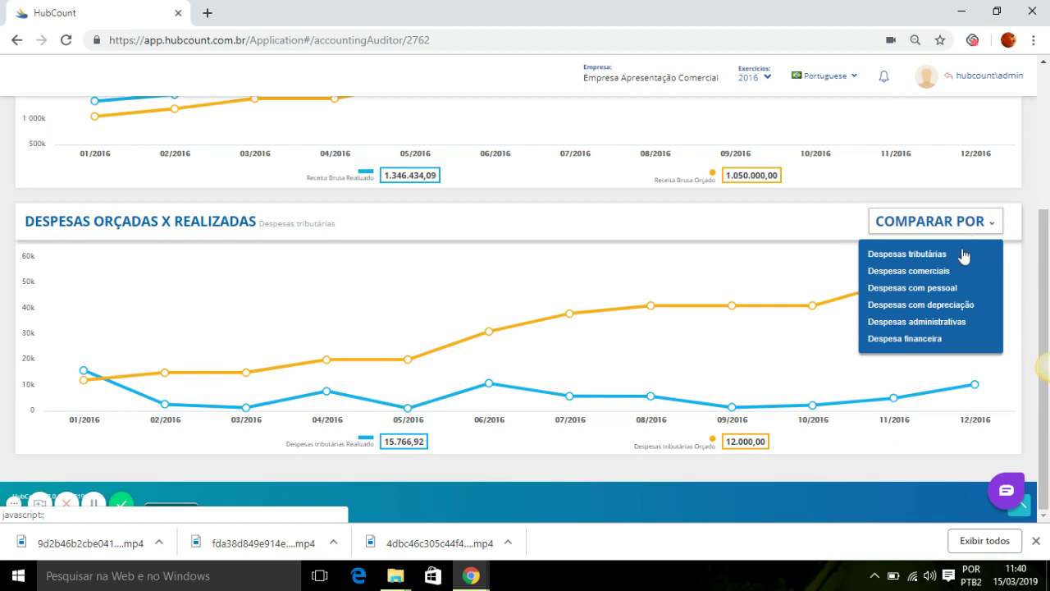
pyautogui.click(908, 287)
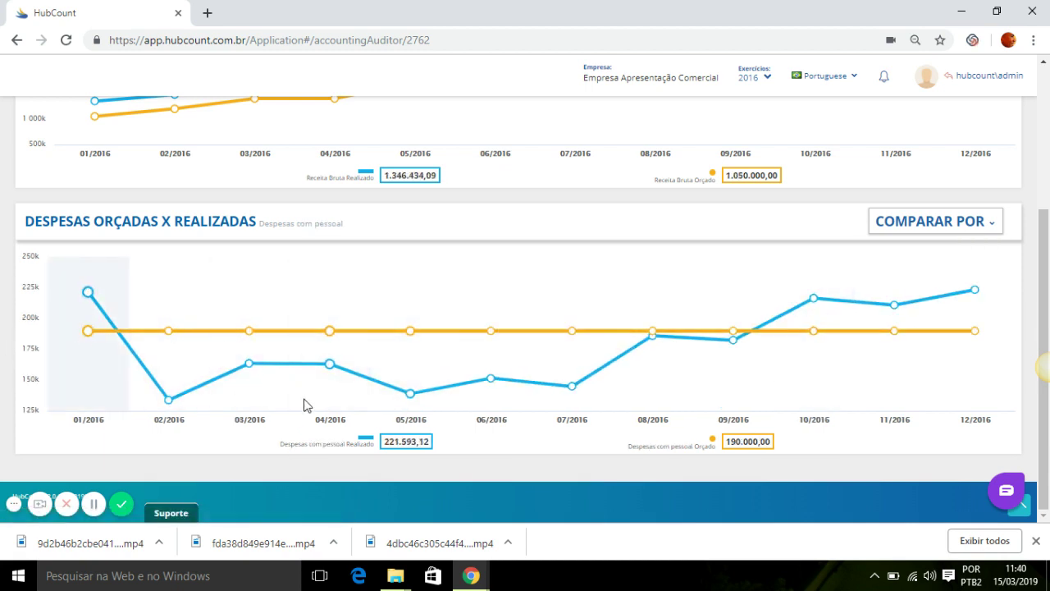
pyautogui.click(894, 222)
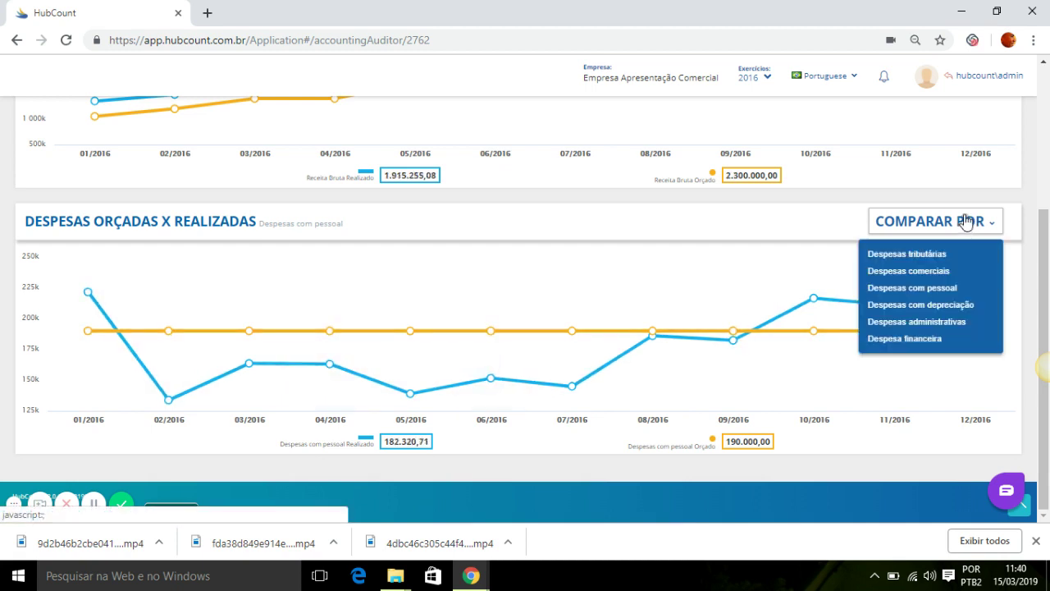
pyautogui.click(915, 256)
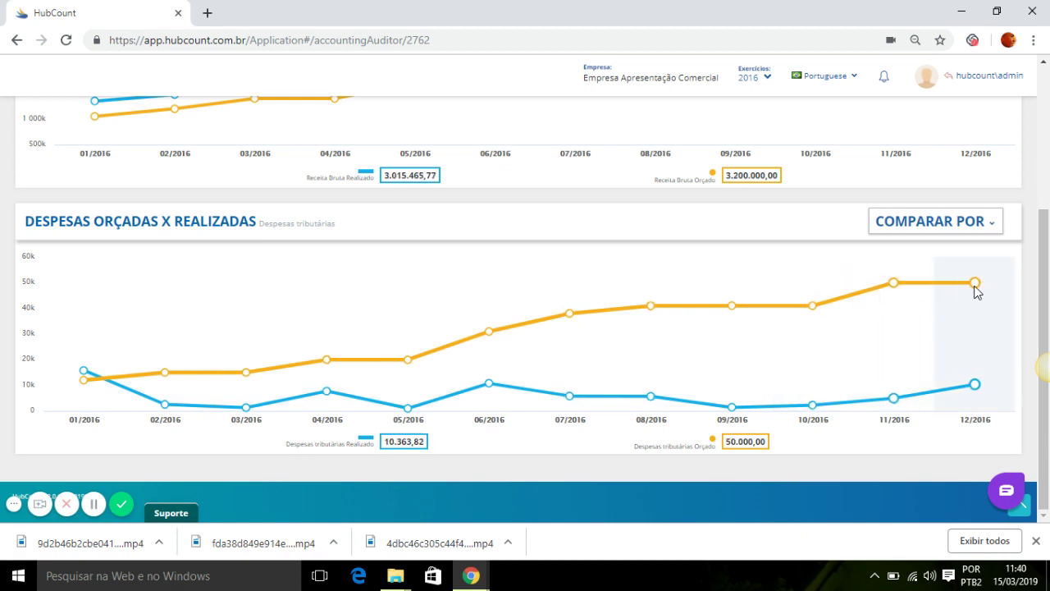
# - Open the Visão Geral dashboard and examine its flow diagram from Vendas down to Rentabilidade / Capital
pyautogui.scroll(3, 614, 343)
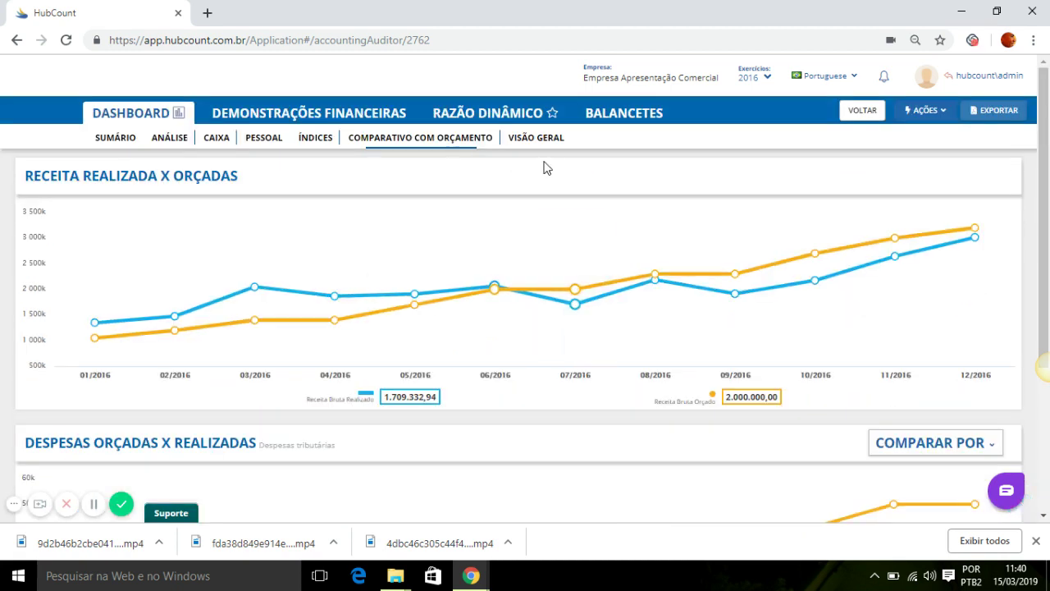
pyautogui.click(538, 138)
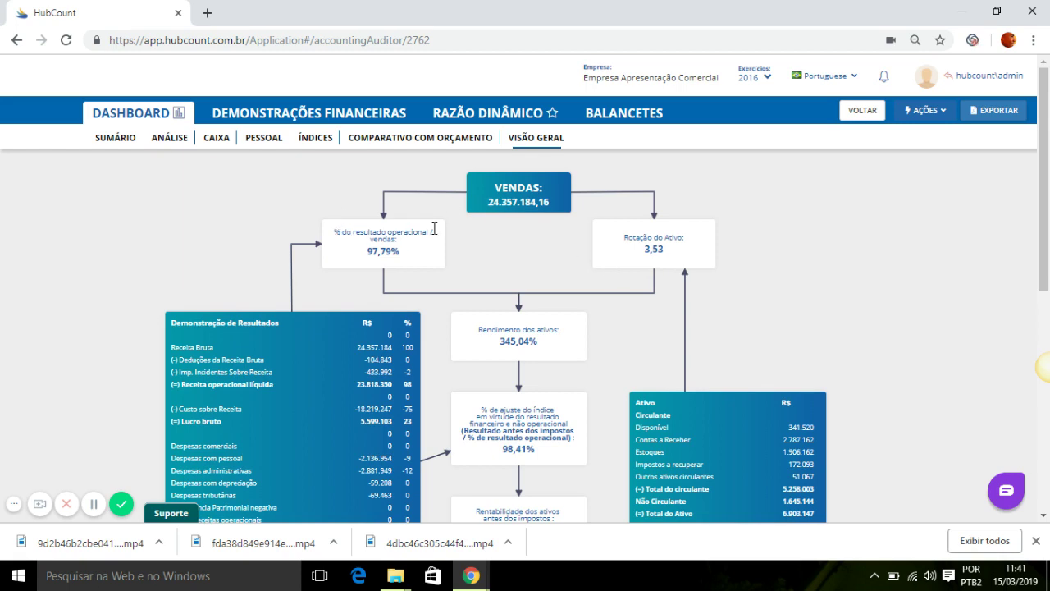
pyautogui.scroll(-2, 401, 253)
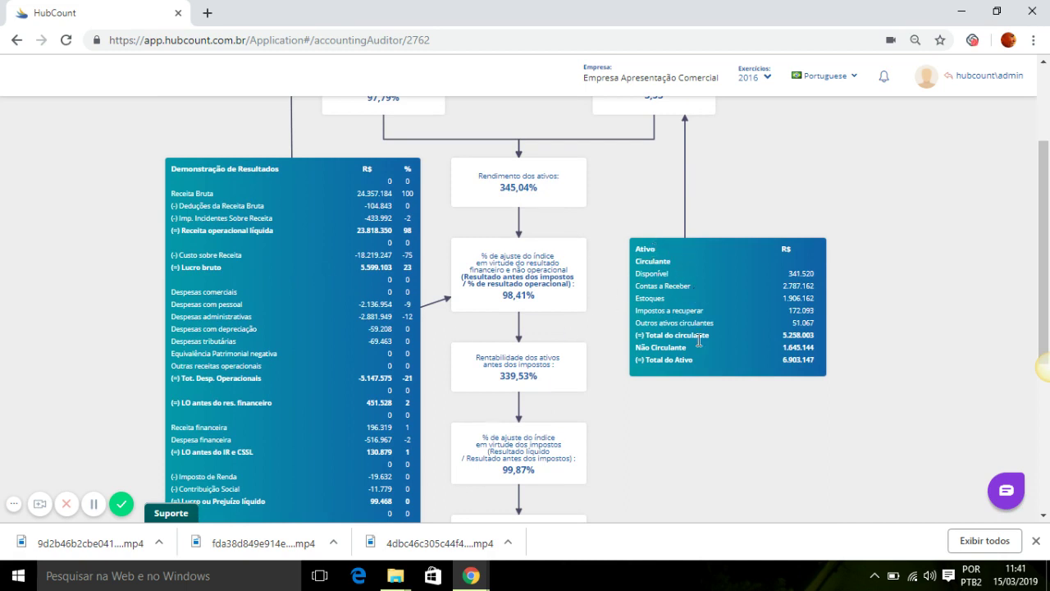
pyautogui.scroll(-3, 698, 341)
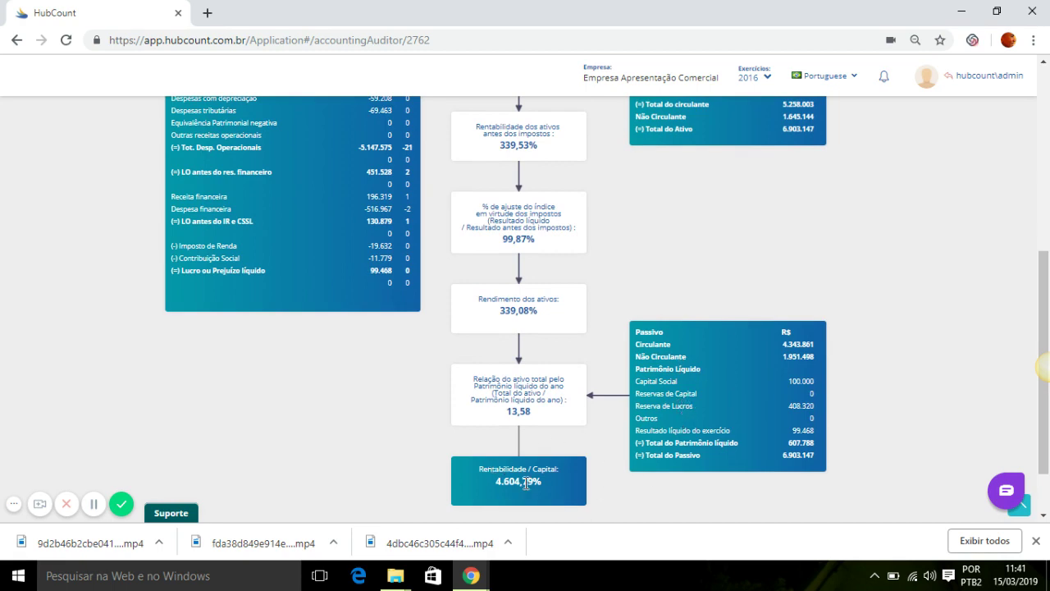
pyautogui.scroll(5, 413, 436)
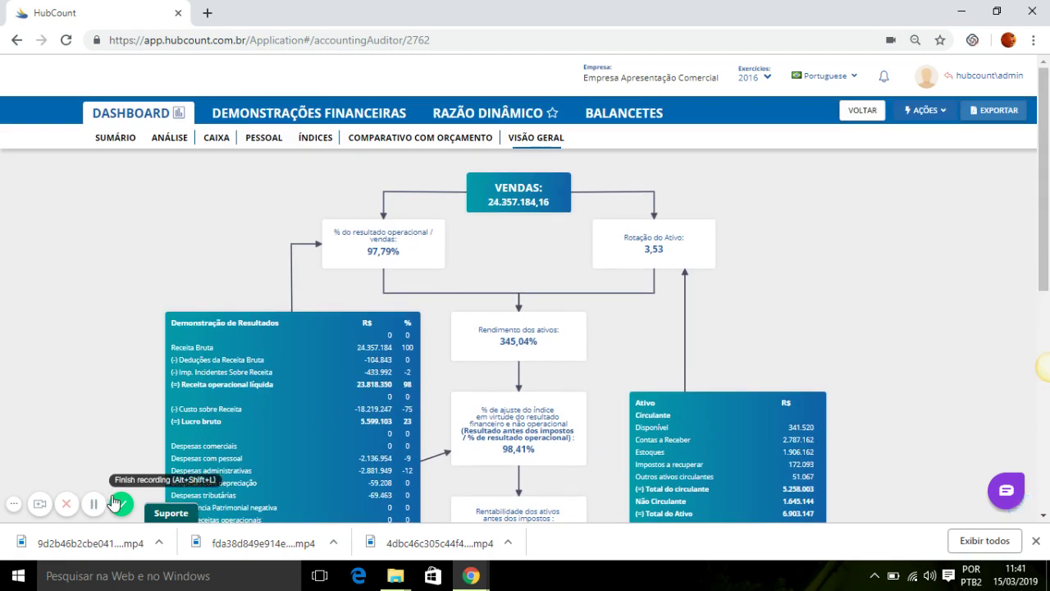